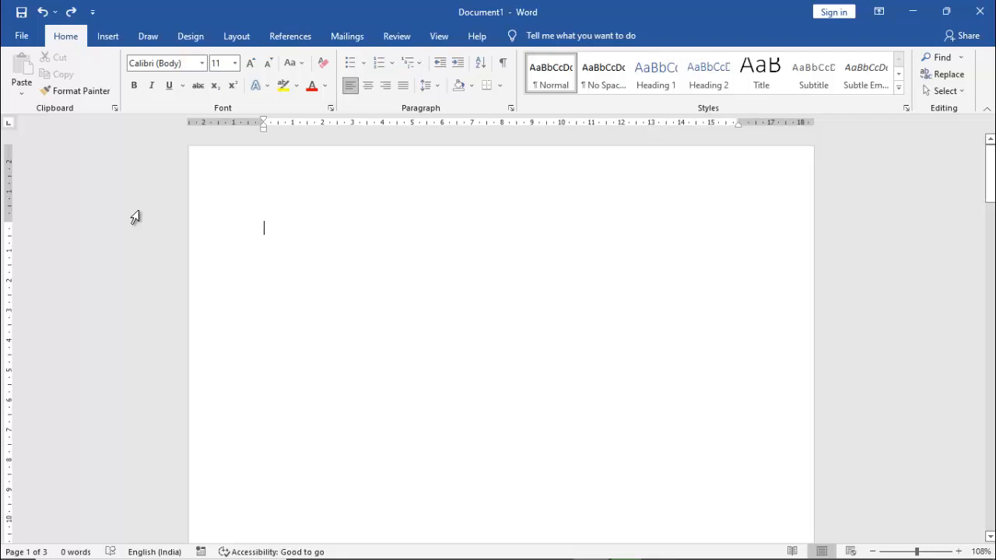
# - Open the page border settings and choose the Box setting for the document's page border
pyautogui.click(192, 38)
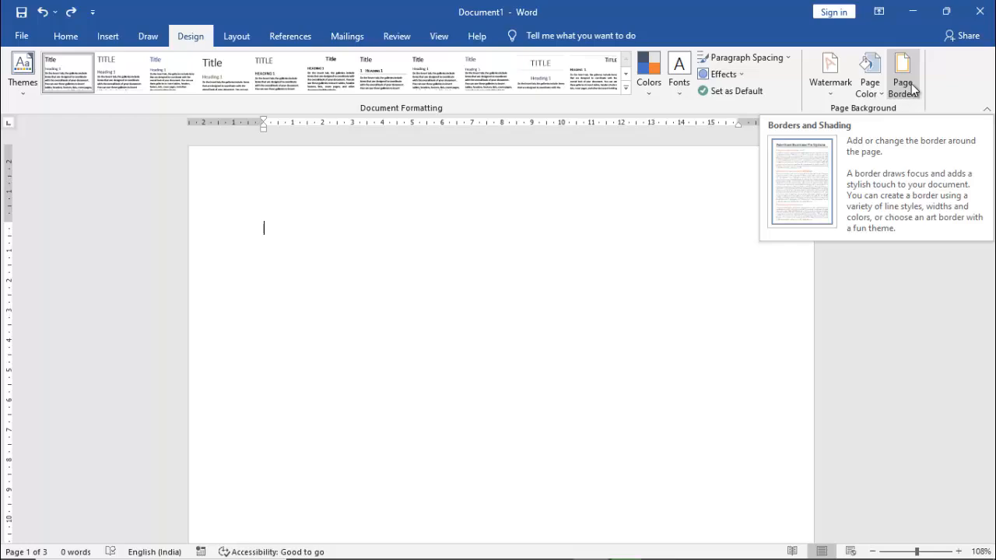
pyautogui.click(912, 89)
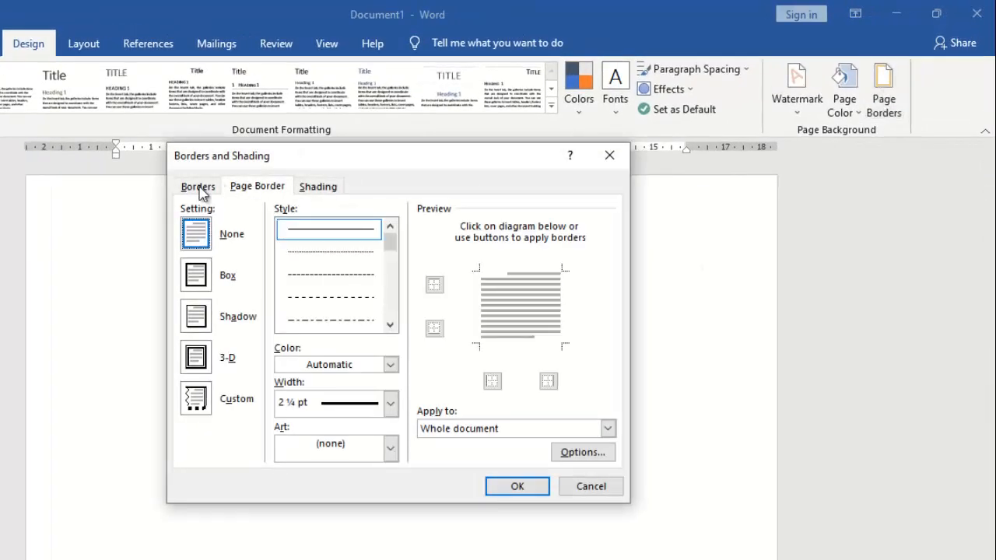
pyautogui.click(198, 188)
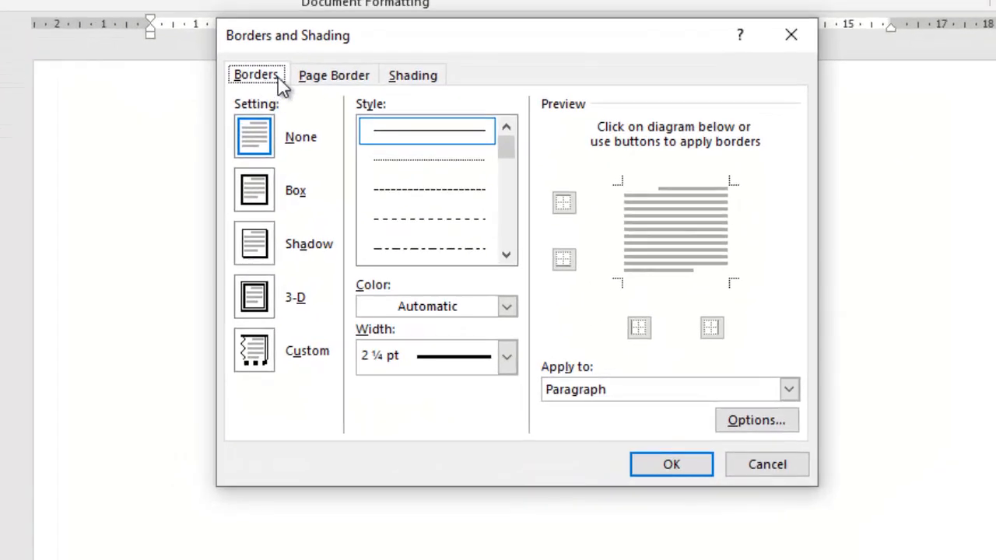
pyautogui.click(358, 78)
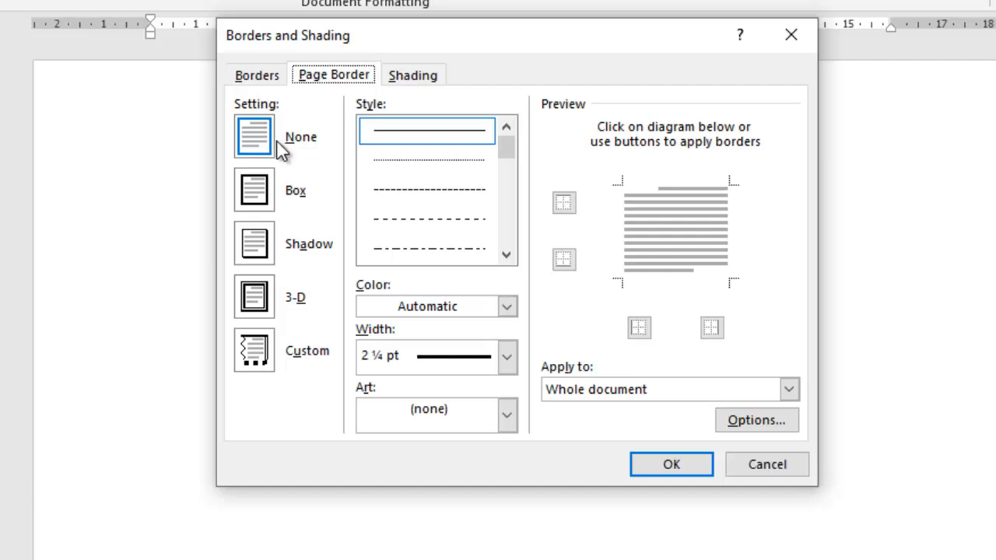
pyautogui.click(570, 207)
pyautogui.click(275, 204)
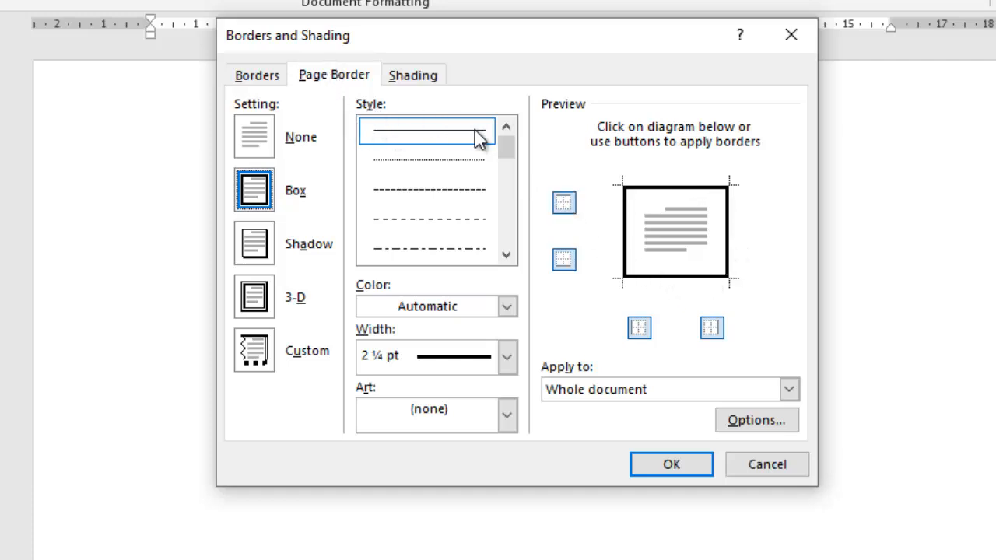
# - Give the page border a double-line style and colour it red
pyautogui.moveTo(508, 151); pyautogui.dragTo(504, 171)
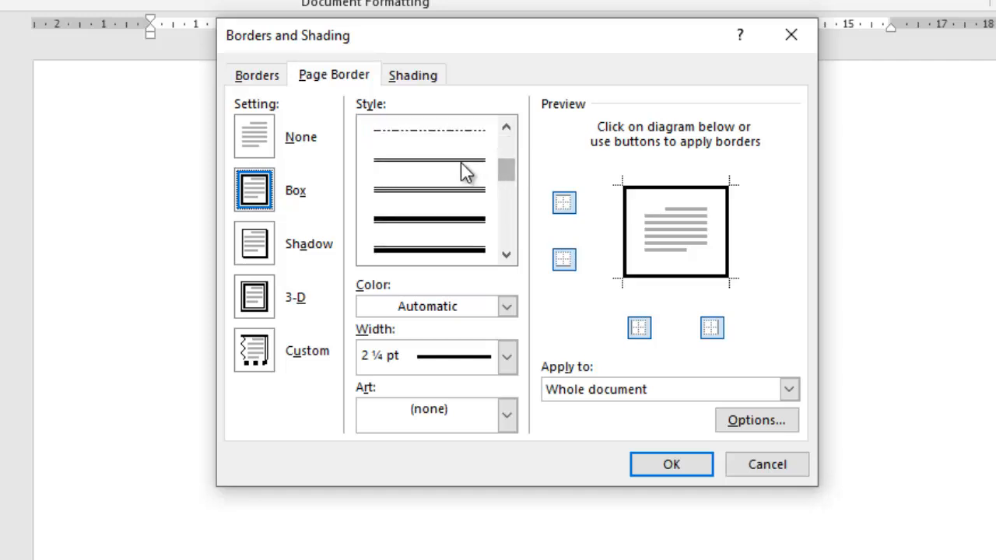
pyautogui.click(465, 170)
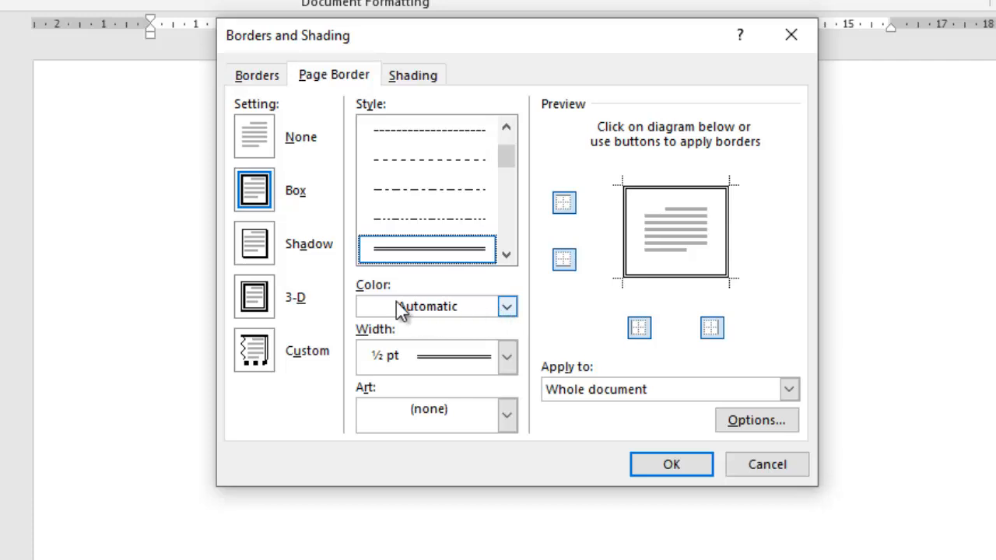
pyautogui.click(507, 308)
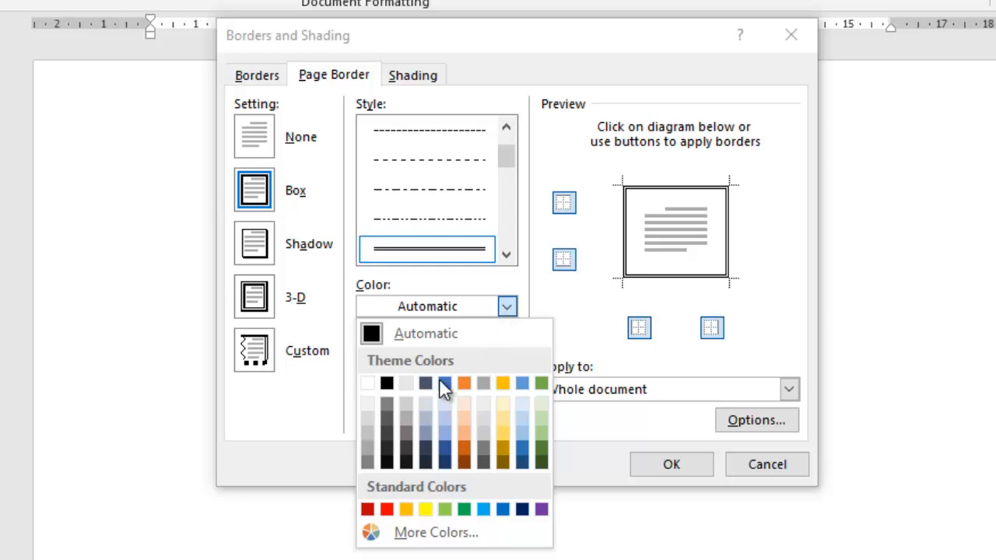
pyautogui.click(387, 509)
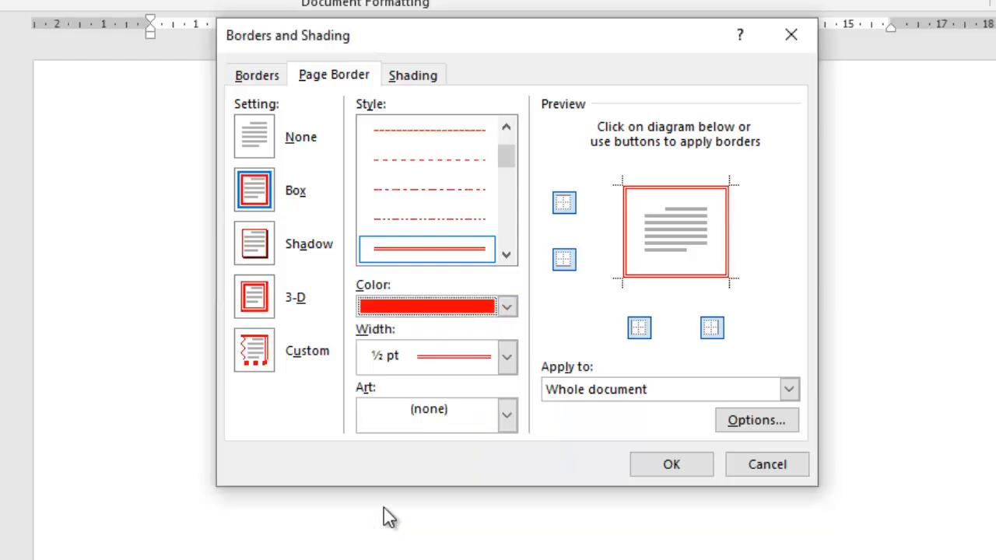
# - Set the border width to 3 pt and apply the border to this section's first page only
pyautogui.click(505, 362)
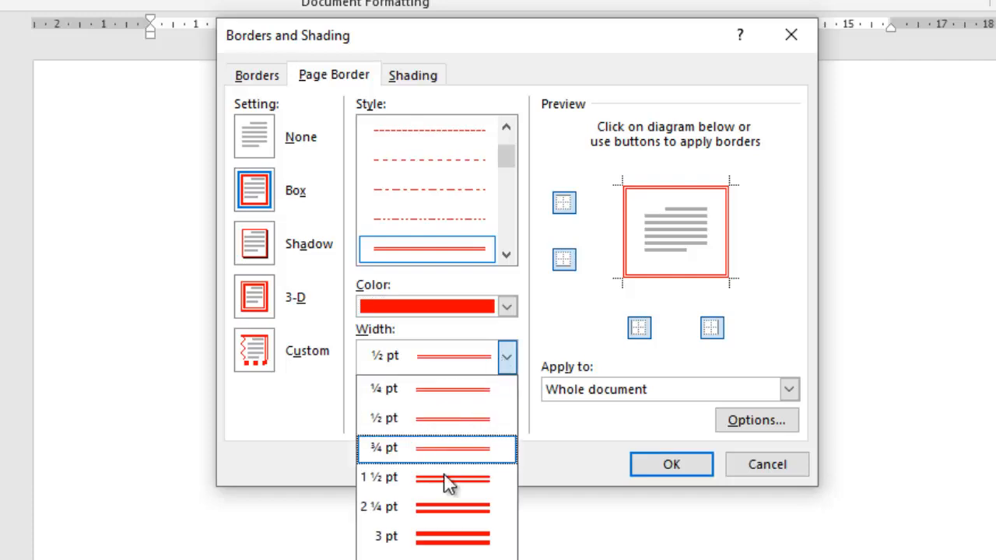
pyautogui.click(428, 535)
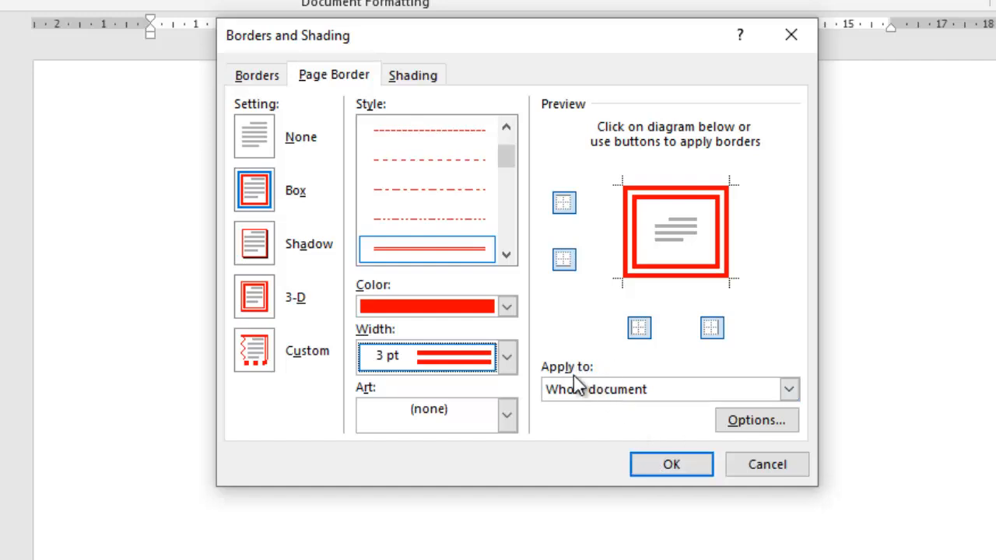
pyautogui.click(790, 389)
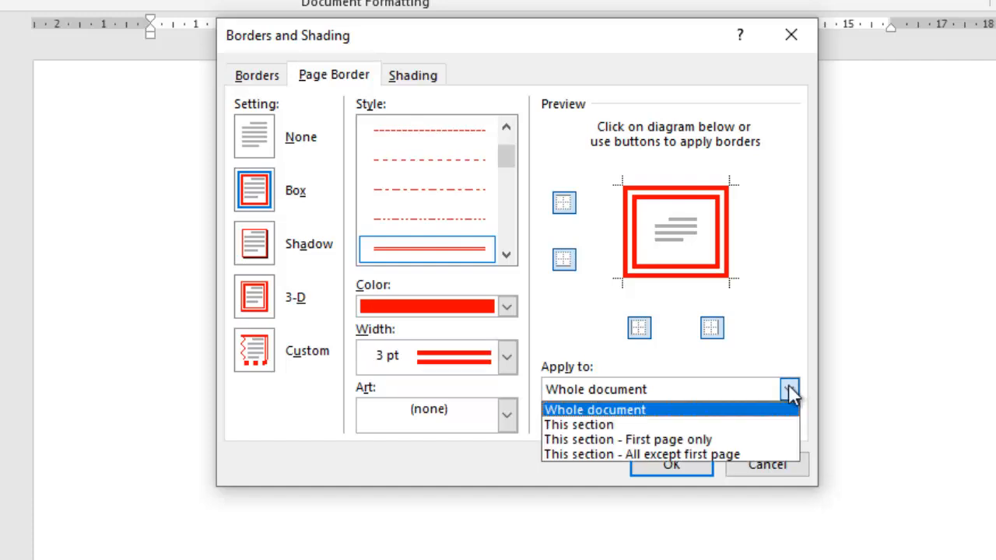
pyautogui.click(685, 447)
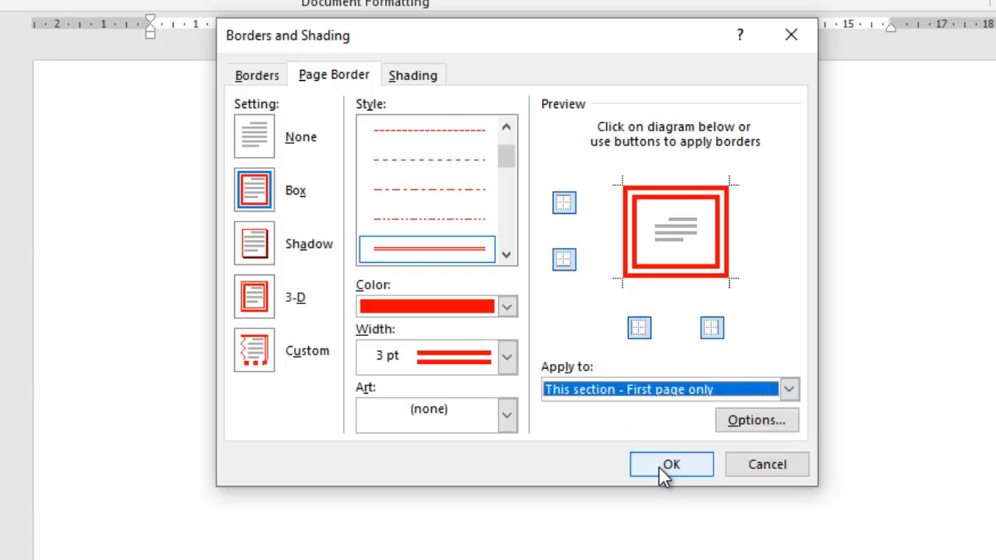
pyautogui.click(658, 466)
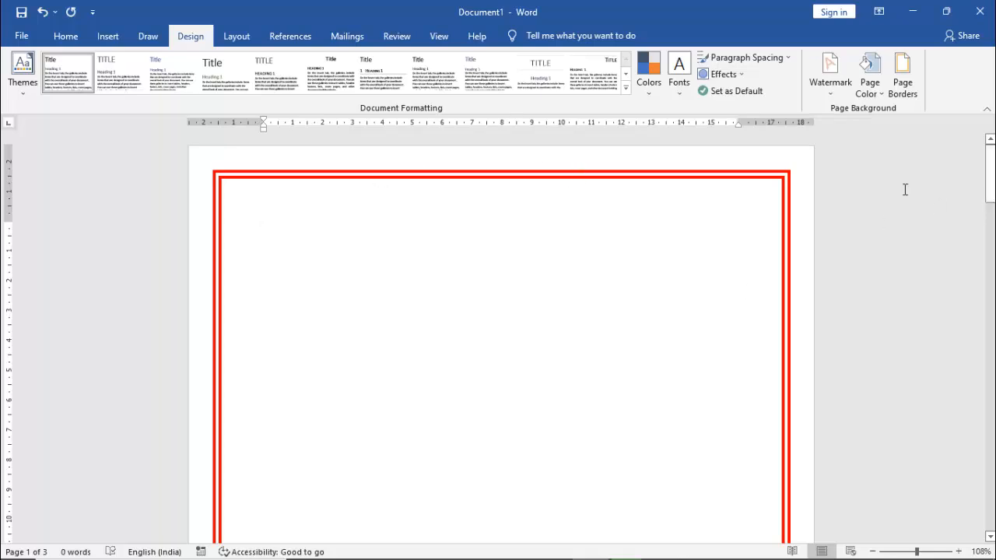
# - Change the page border to the Shadow setting and apply it to the whole document
pyautogui.moveTo(994, 176)
pyautogui.mouseDown()
pyautogui.moveTo(987, 462)
pyautogui.moveTo(994, 171)
pyautogui.mouseUp()
pyautogui.click(904, 78)
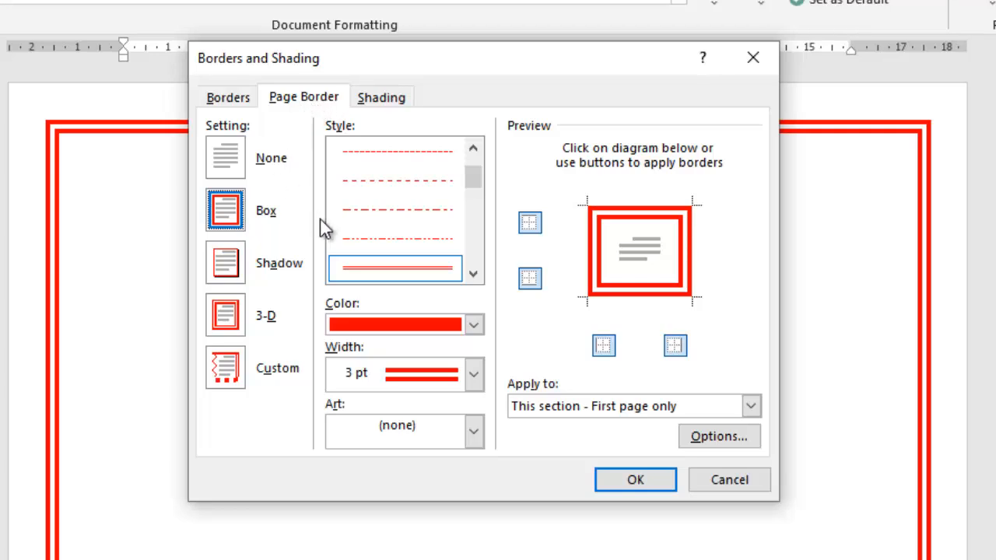
pyautogui.click(232, 266)
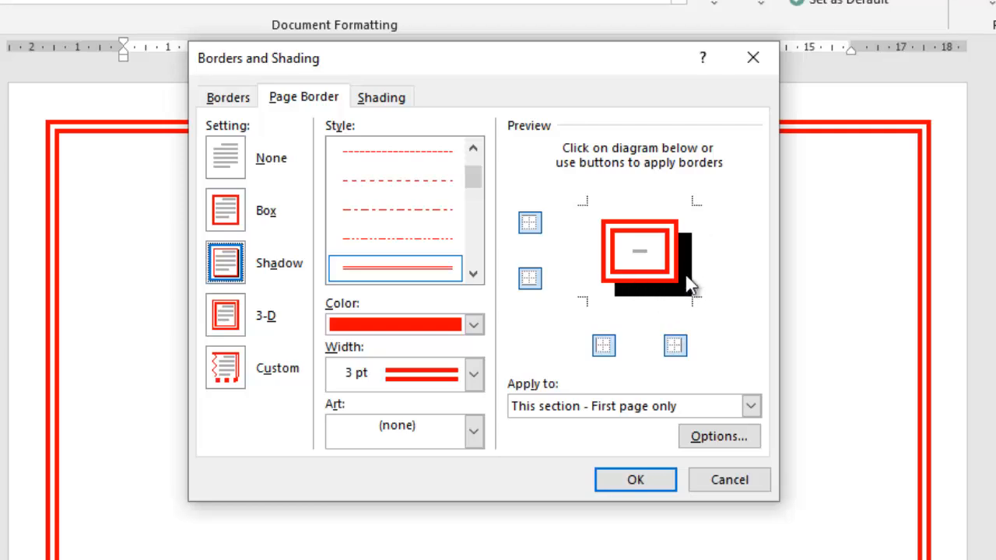
pyautogui.click(751, 405)
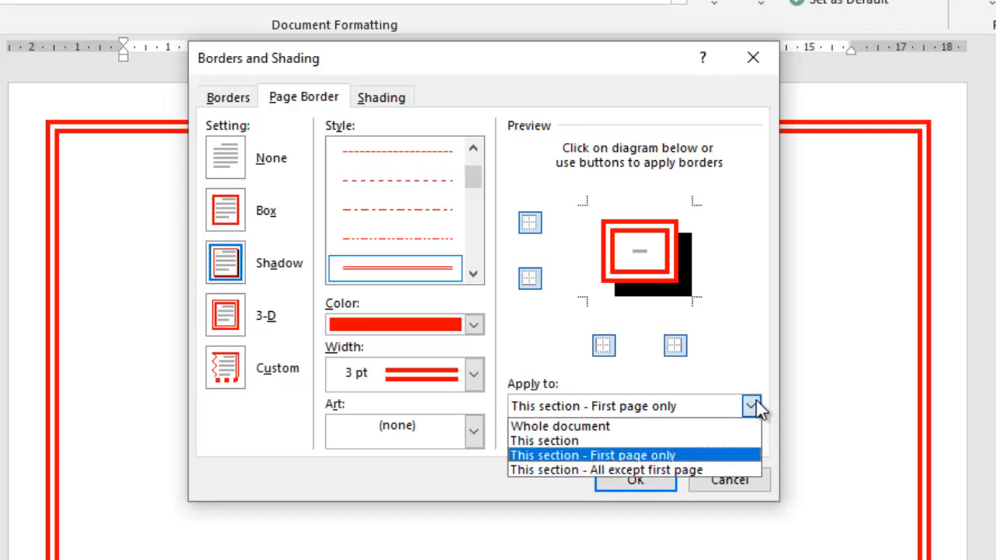
pyautogui.click(703, 426)
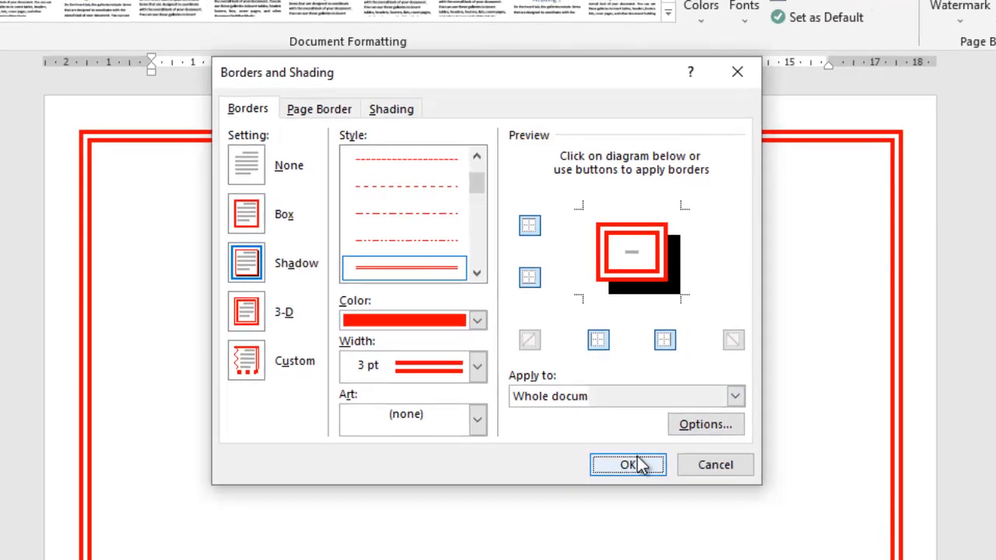
pyautogui.click(647, 477)
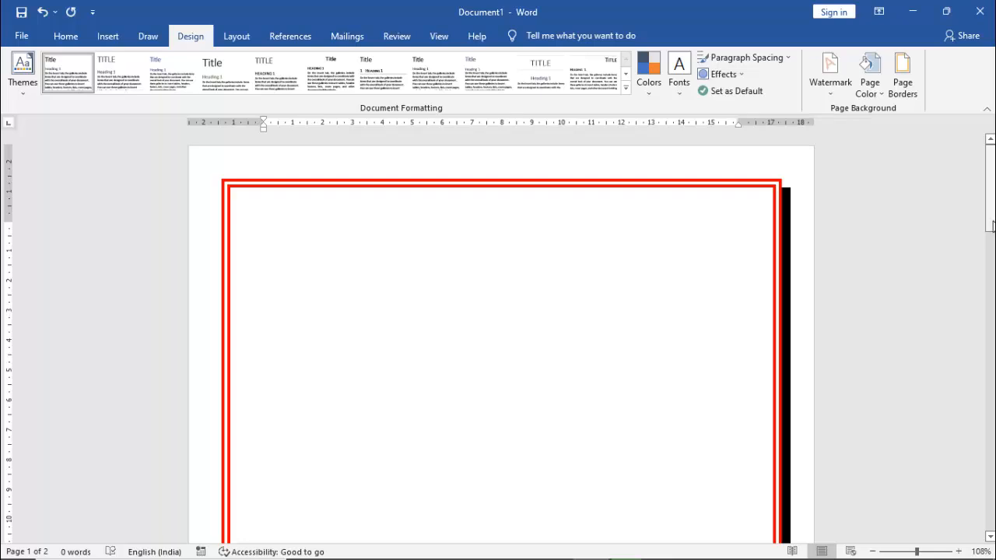
# - Try the 3-D page border setting with a line style combining one thick and one thin line
pyautogui.moveTo(993, 230)
pyautogui.mouseDown()
pyautogui.moveTo(991, 467)
pyautogui.moveTo(991, 231)
pyautogui.mouseUp()
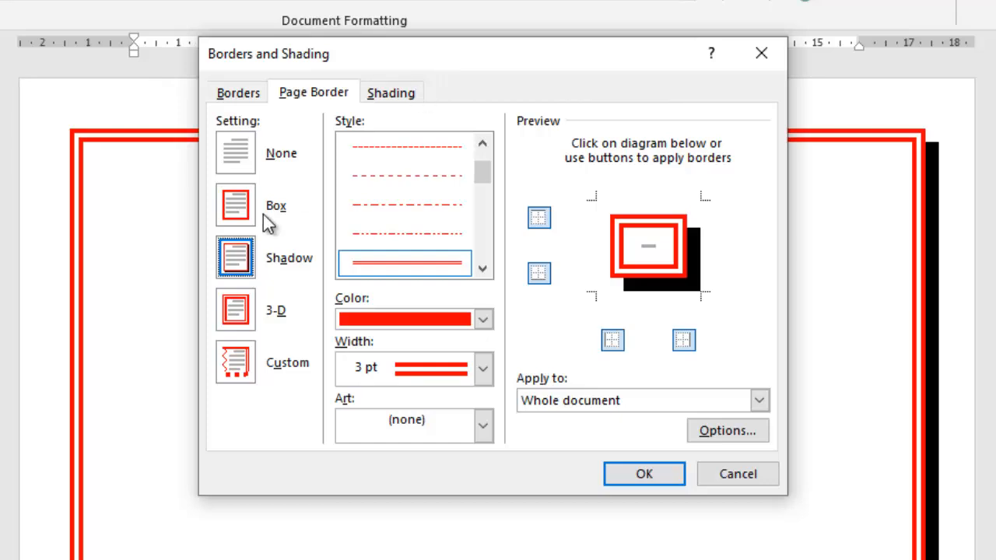
pyautogui.click(246, 315)
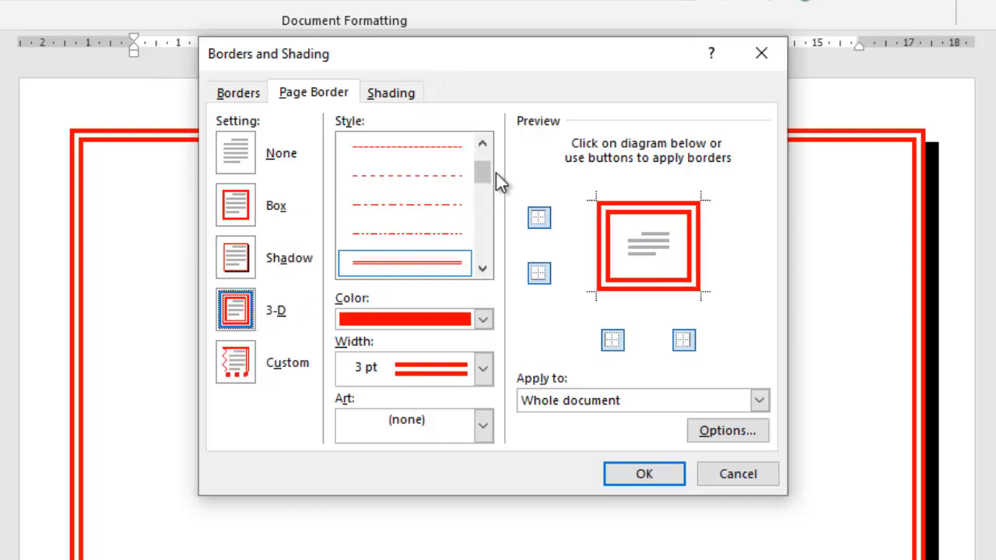
pyautogui.moveTo(485, 174); pyautogui.dragTo(483, 185)
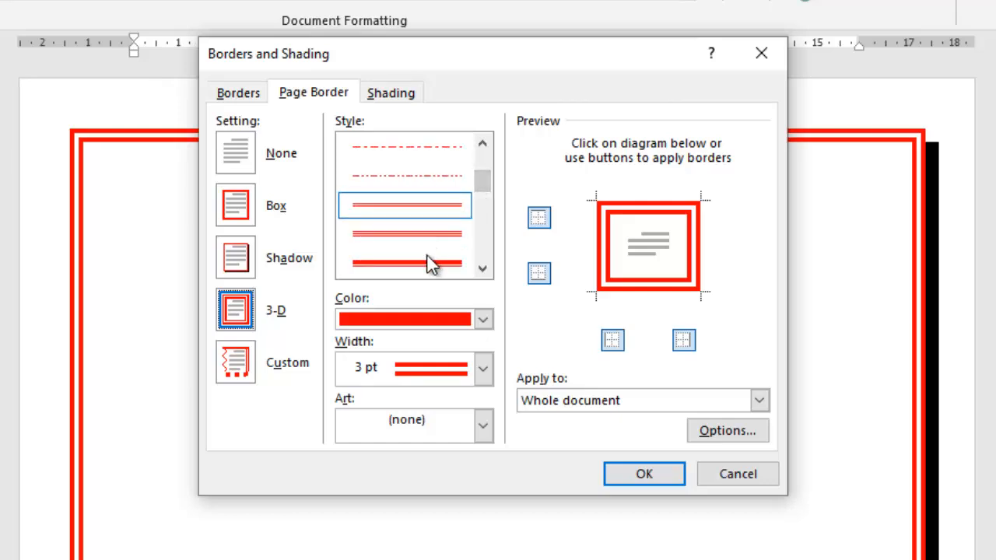
pyautogui.click(423, 265)
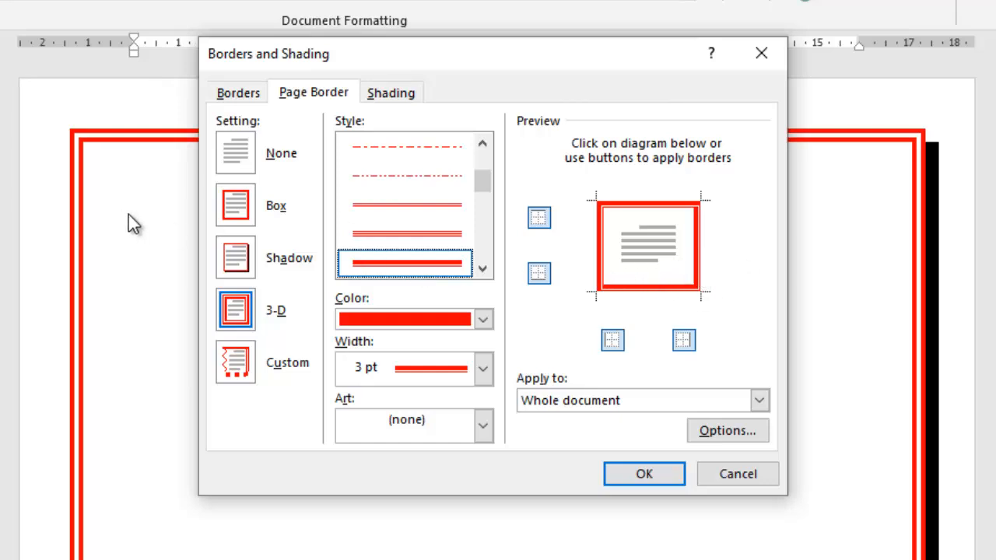
# - Compare the Box and 3-D page border settings in the preview, ending on Box
pyautogui.click(235, 207)
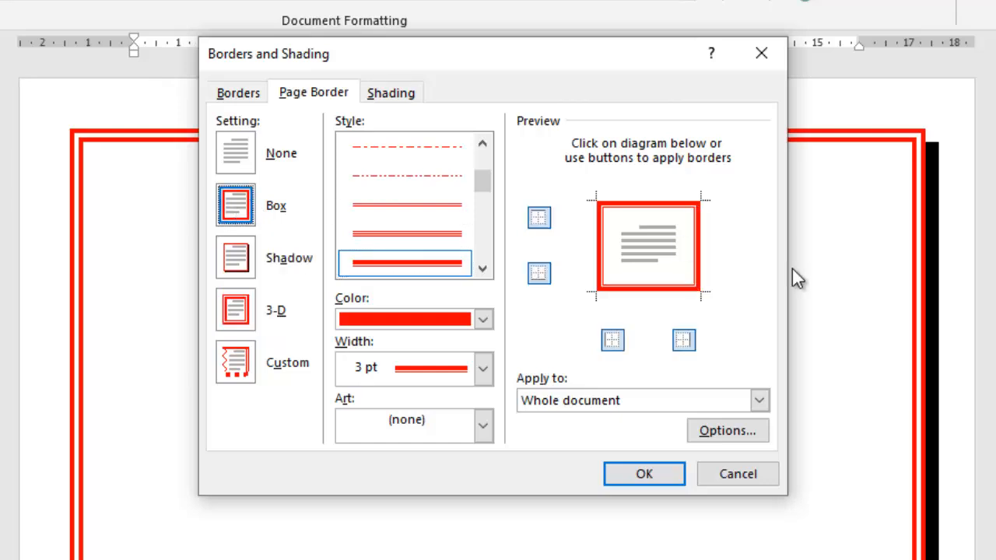
pyautogui.click(250, 316)
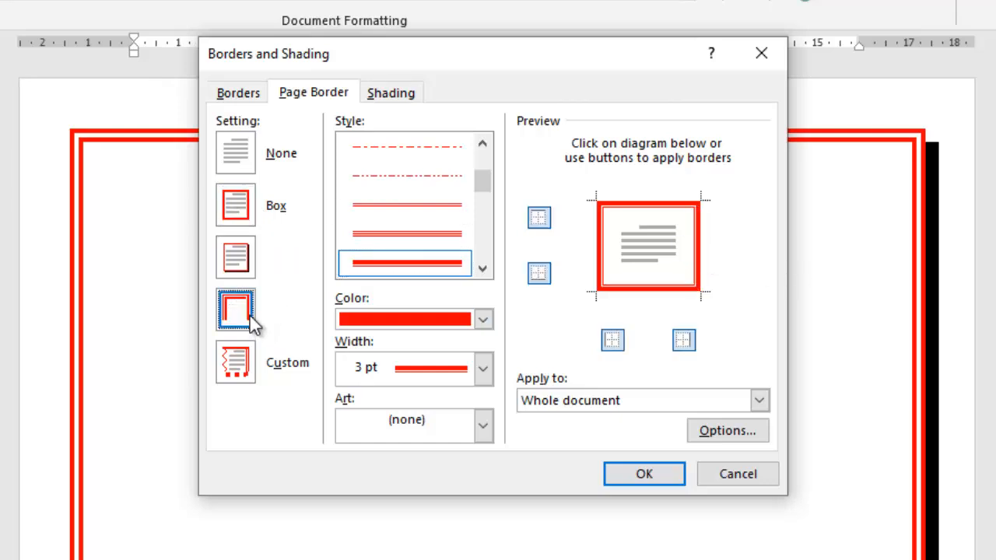
pyautogui.click(245, 217)
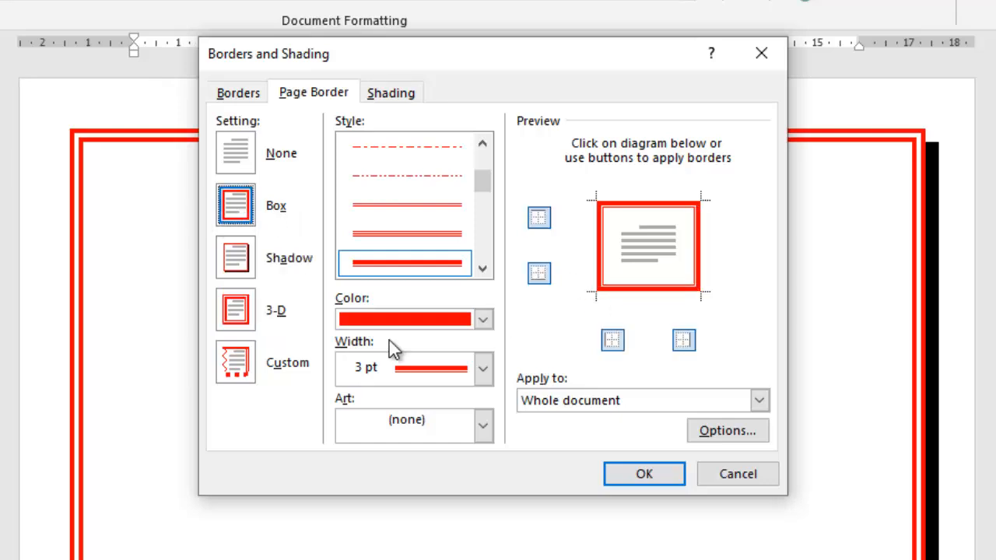
# - Try a Custom page border, toggling its left side off and on and removing the right, top and bottom sides
pyautogui.click(241, 372)
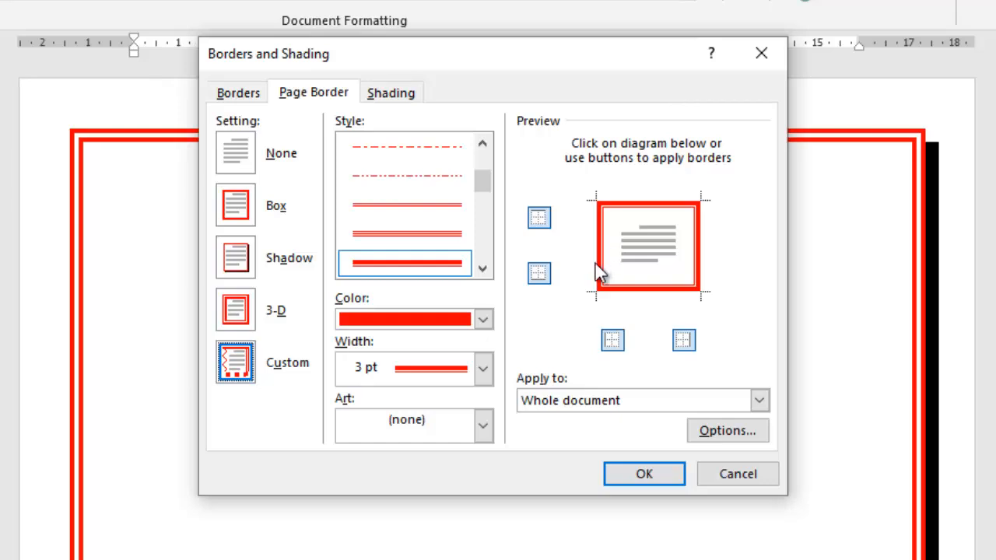
pyautogui.click(603, 266)
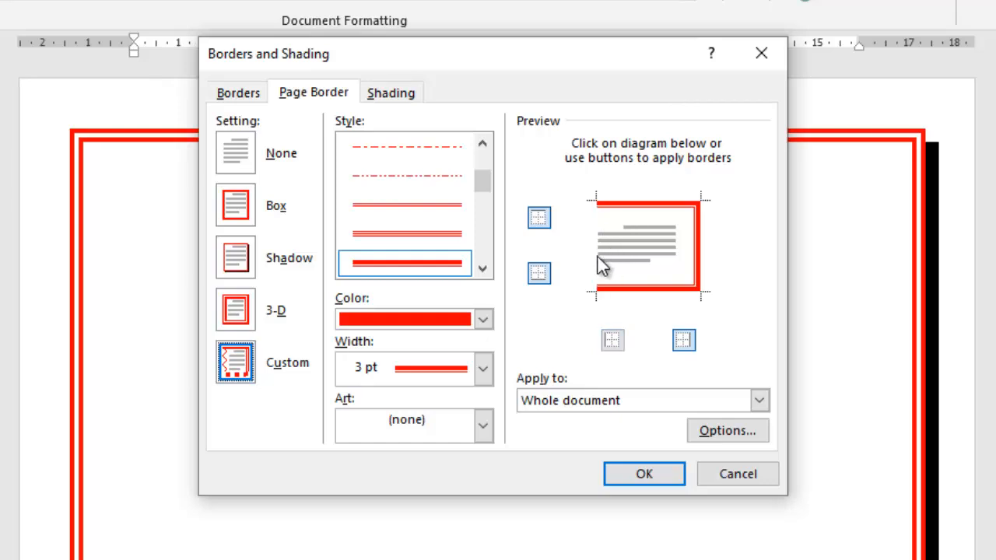
pyautogui.click(595, 259)
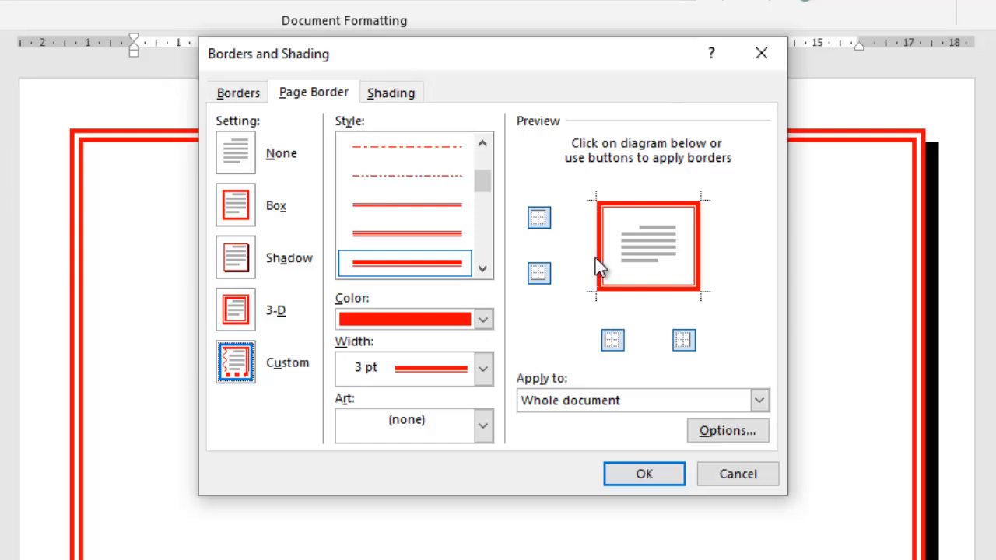
pyautogui.click(701, 259)
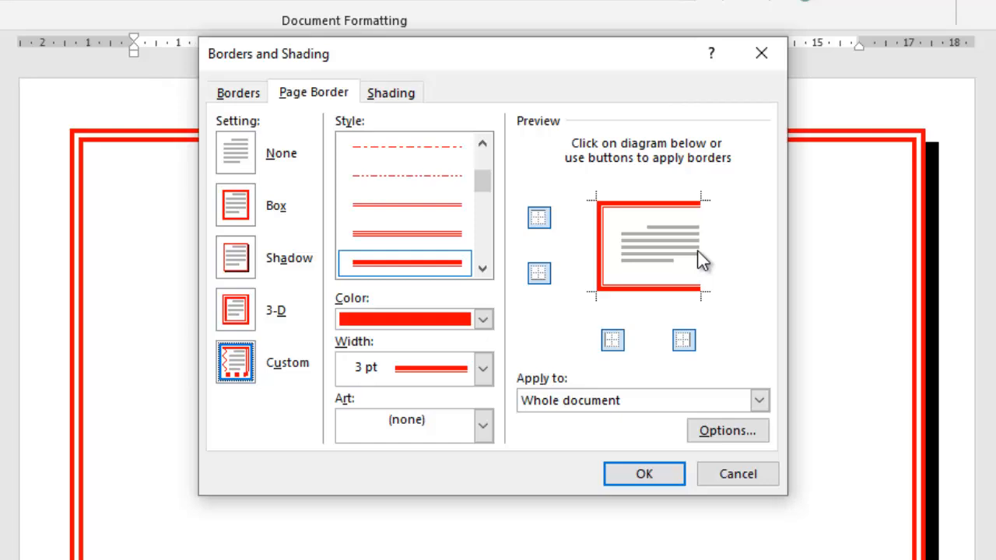
pyautogui.click(668, 206)
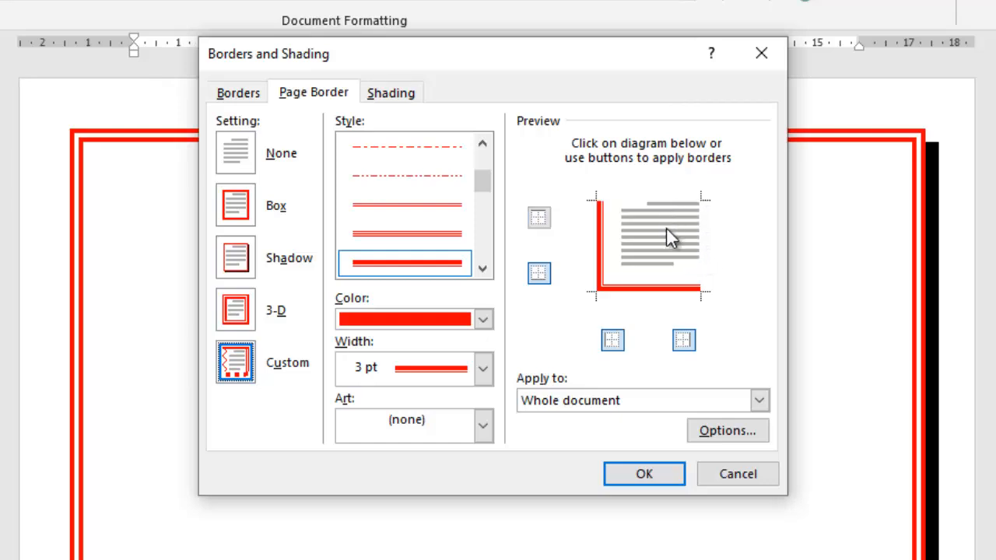
pyautogui.click(653, 287)
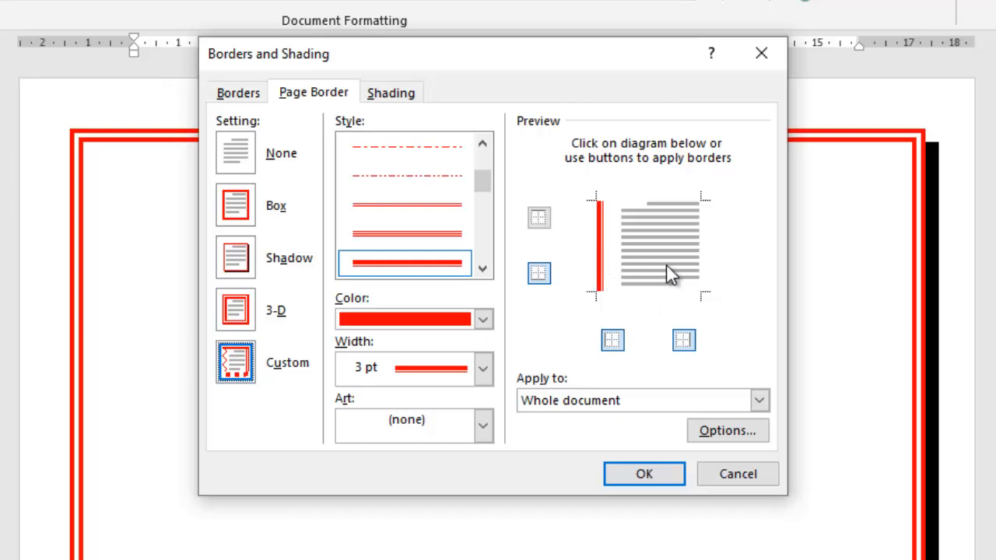
# - Set the page border to None for the whole document and apply the change
pyautogui.click(247, 214)
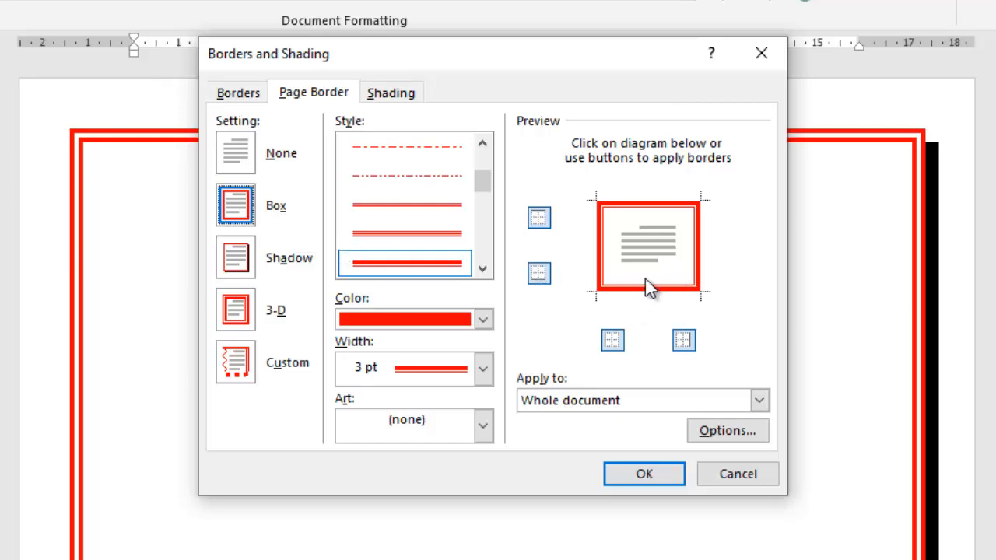
pyautogui.click(249, 160)
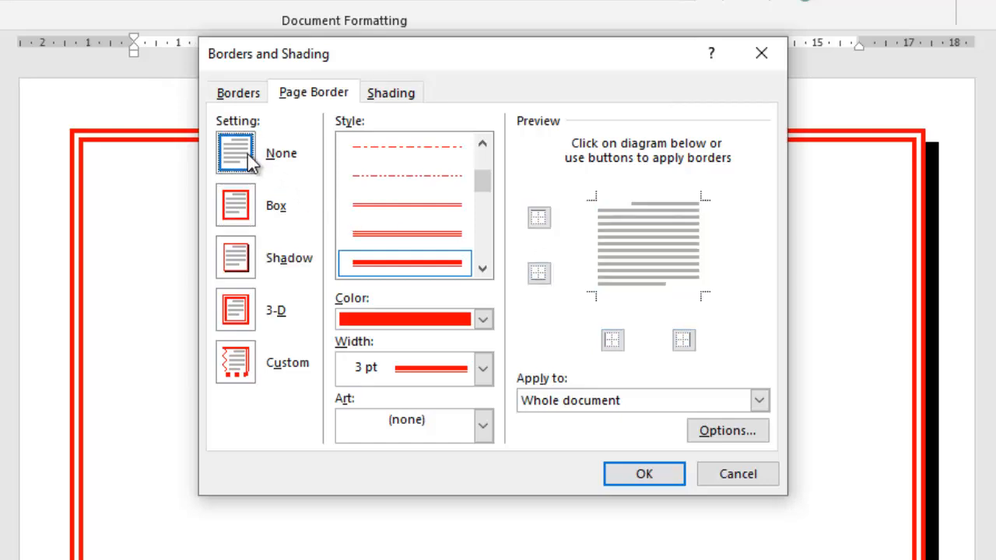
pyautogui.click(644, 474)
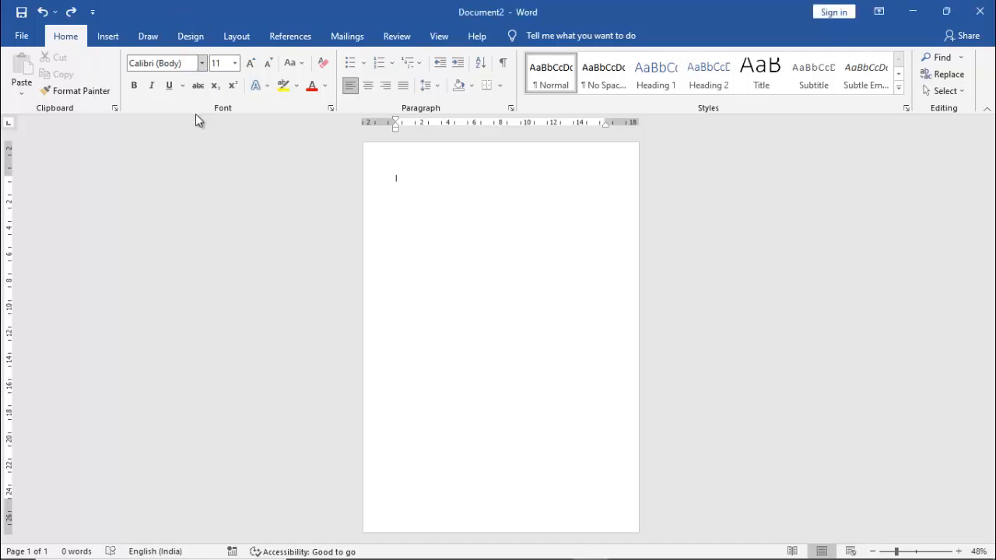
# - Insert two Next Page section breaks so the blank document has three separate sections
pyautogui.click(241, 39)
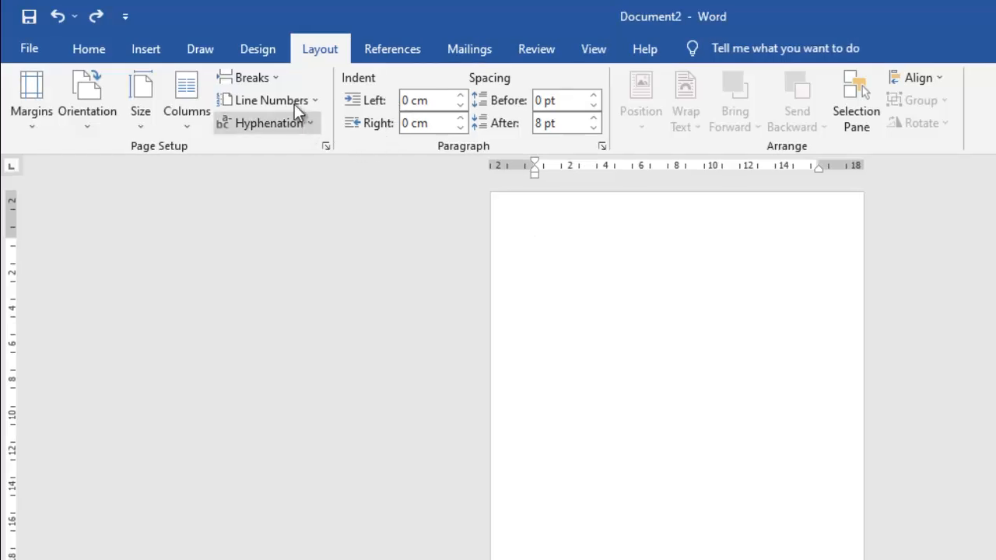
pyautogui.click(270, 80)
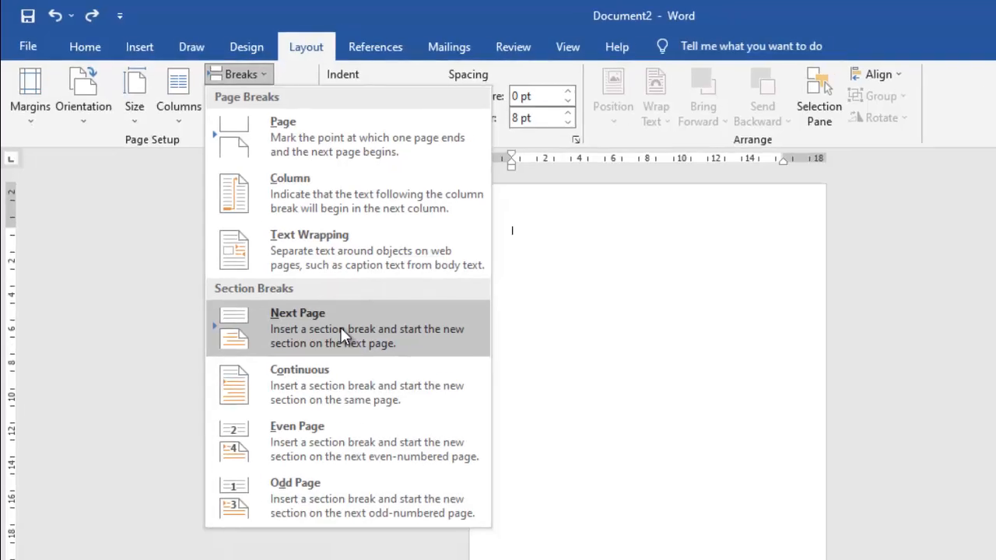
pyautogui.click(355, 342)
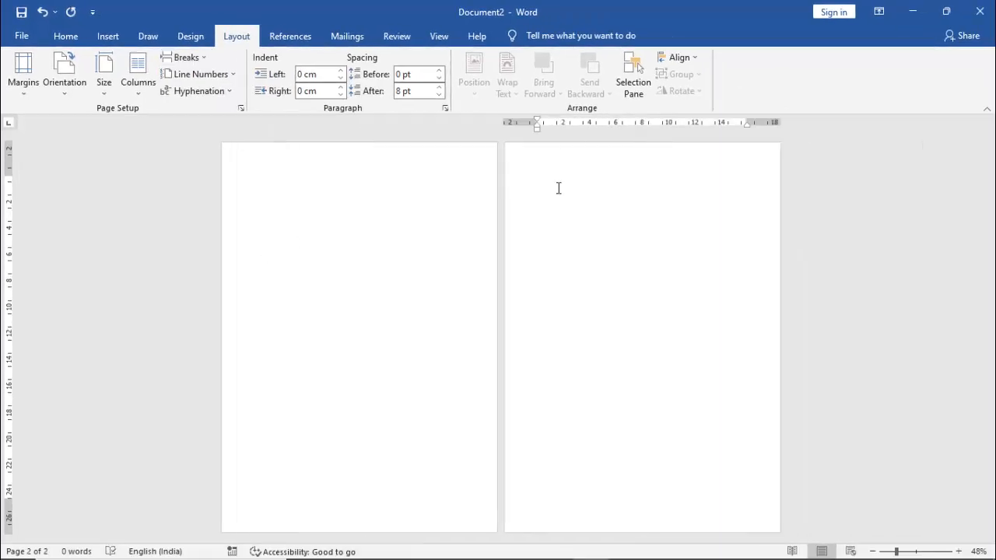
pyautogui.click(205, 57)
pyautogui.click(246, 246)
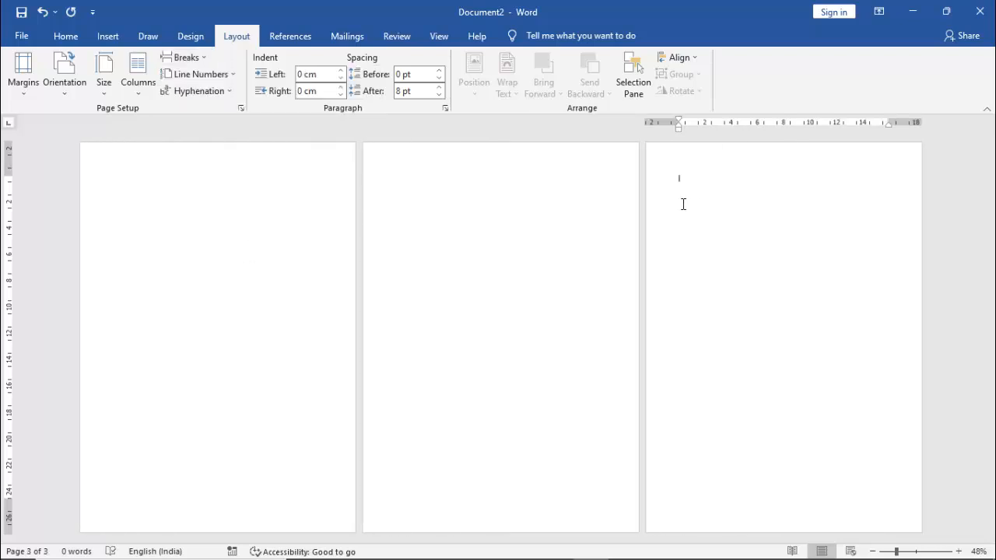
# - Open the page border settings for the first page's section from its Page Setup layout options
pyautogui.click(123, 190)
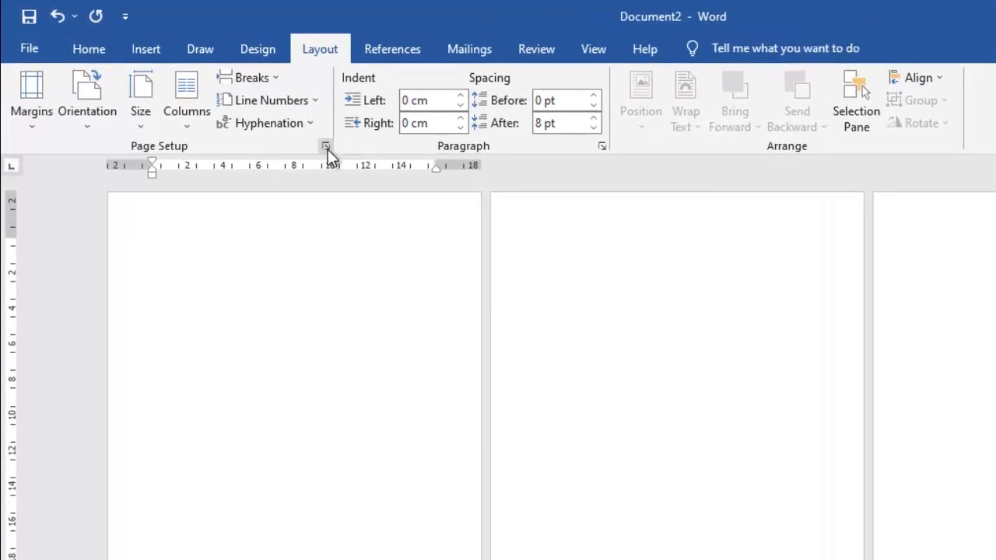
pyautogui.click(327, 148)
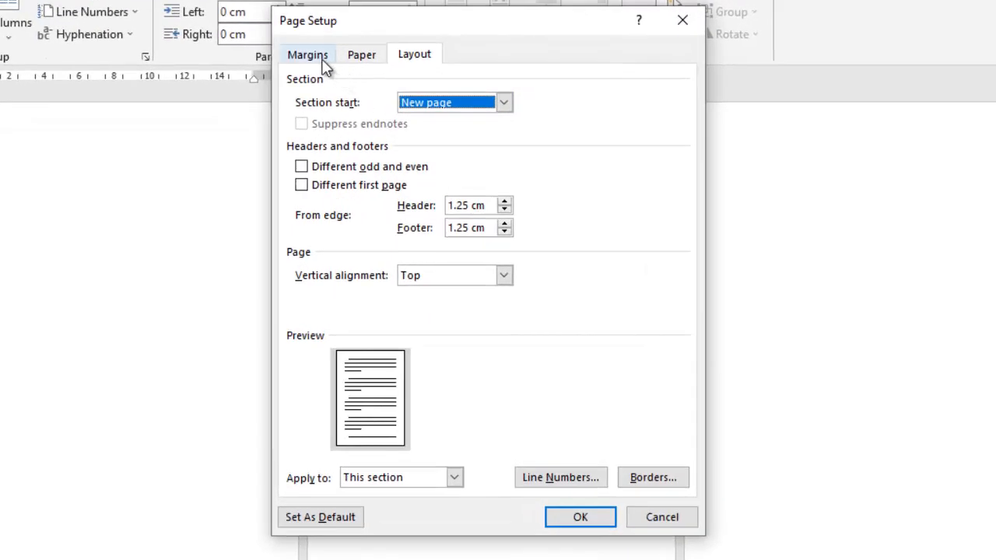
pyautogui.click(378, 108)
pyautogui.click(358, 55)
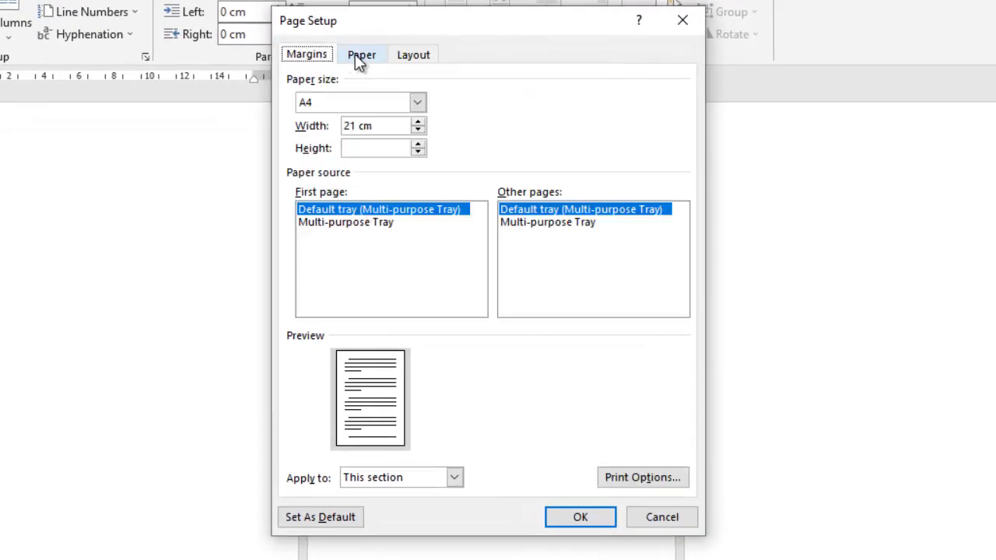
pyautogui.click(412, 56)
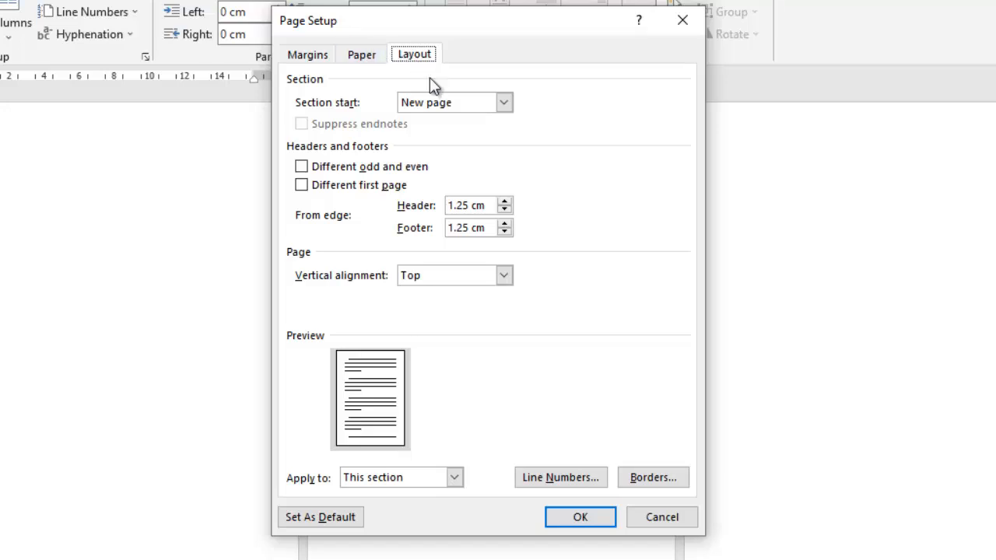
pyautogui.click(657, 484)
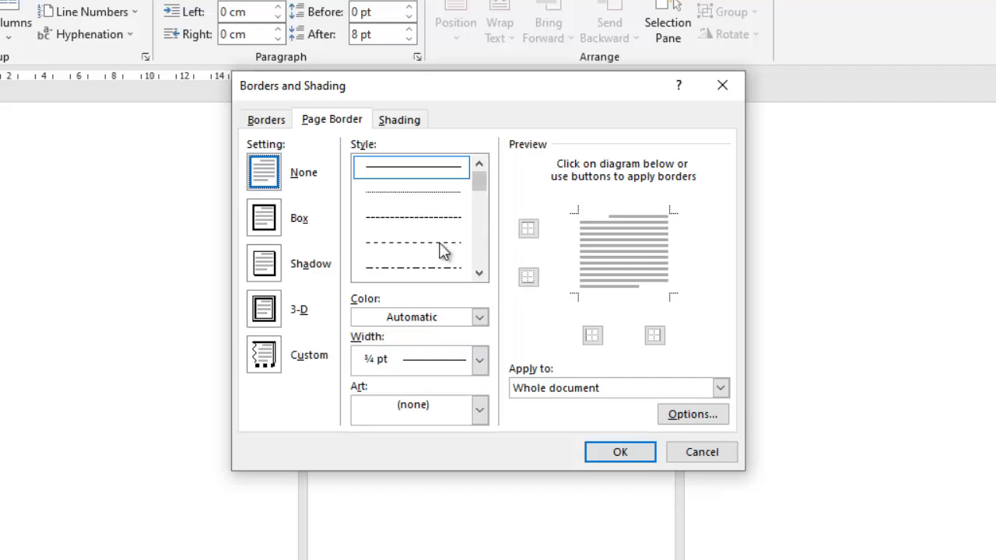
# - Choose the green tree art as the page border and set its width to 29 pt
pyautogui.click(480, 413)
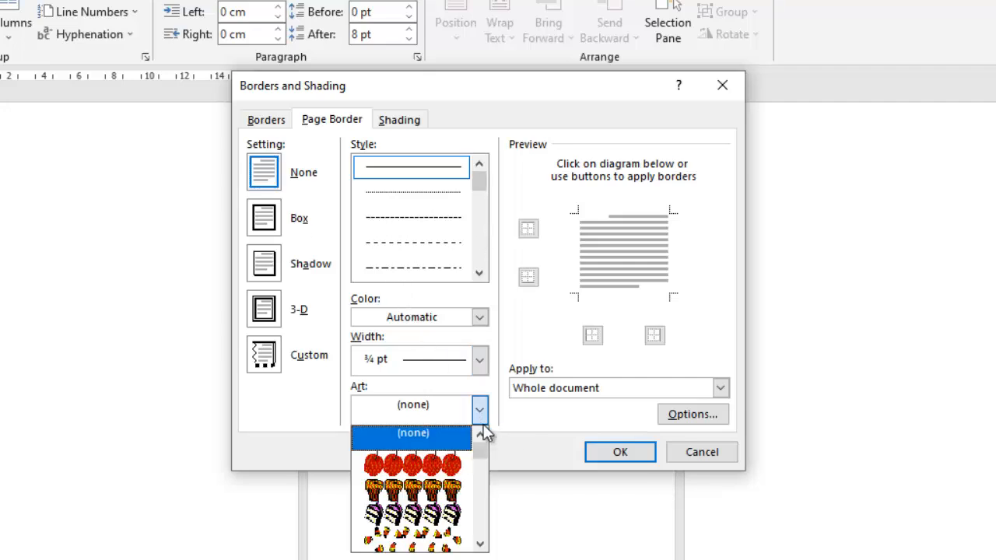
pyautogui.moveTo(480, 453); pyautogui.dragTo(480, 456)
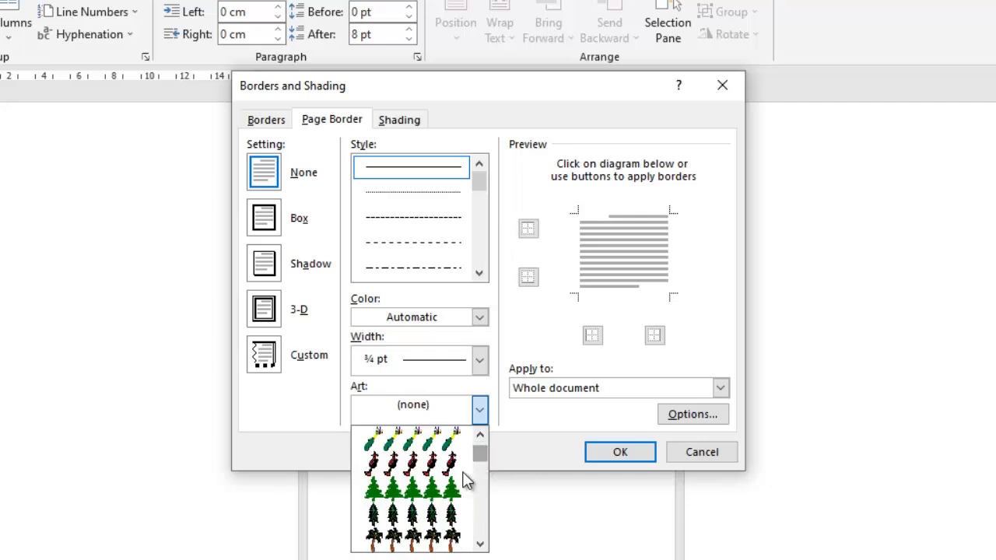
pyautogui.click(445, 495)
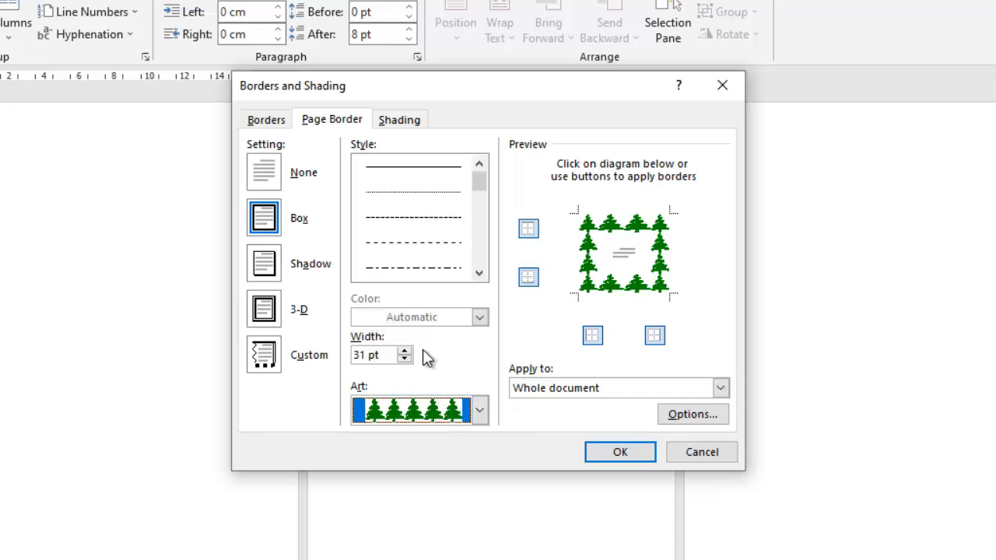
pyautogui.click(404, 357)
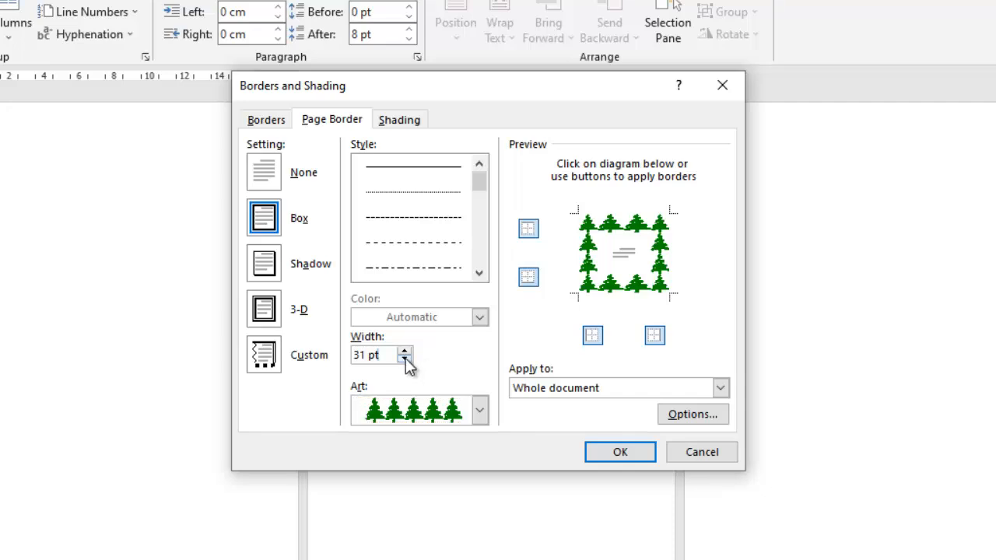
pyautogui.click(405, 358)
pyautogui.click(405, 358)
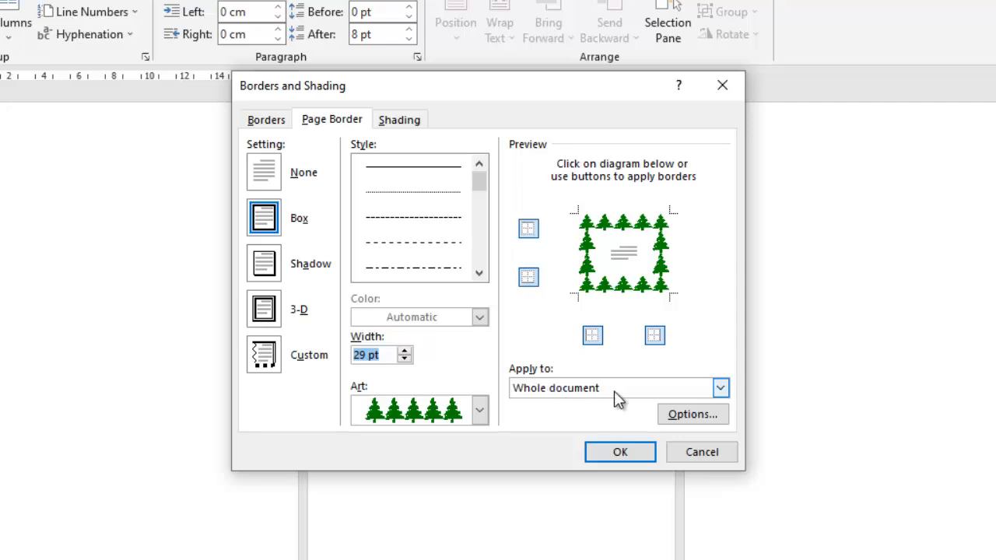
# - Limit the tree border to this section and apply it to the first page
pyautogui.click(719, 387)
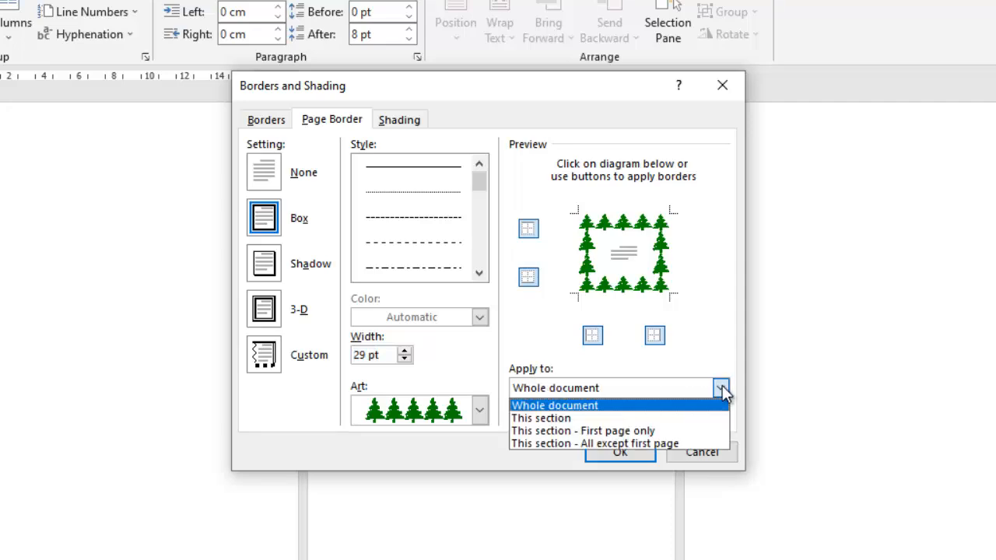
pyautogui.click(639, 417)
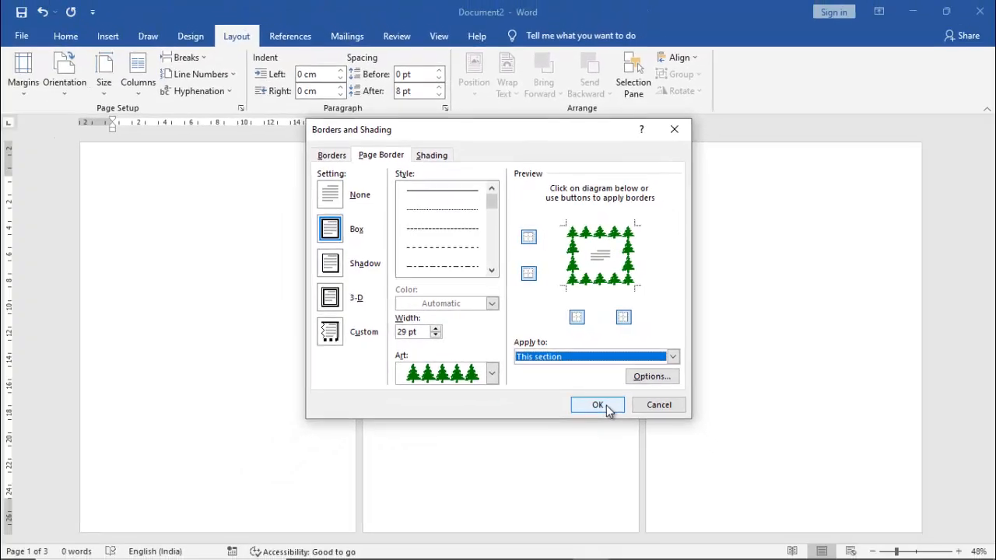
pyautogui.click(619, 451)
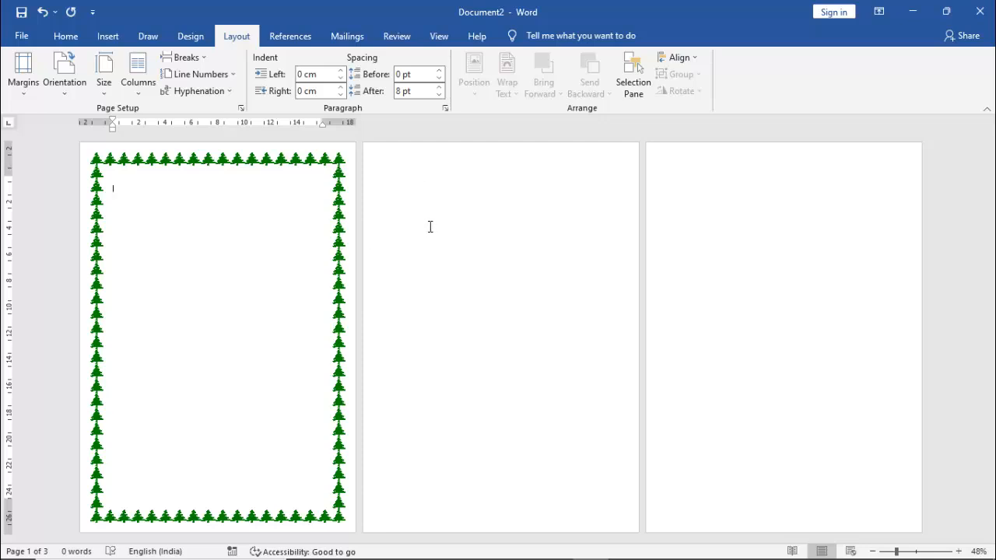
# - Choose the asterisk-like flower art as the page border for the third page's section
pyautogui.click(679, 184)
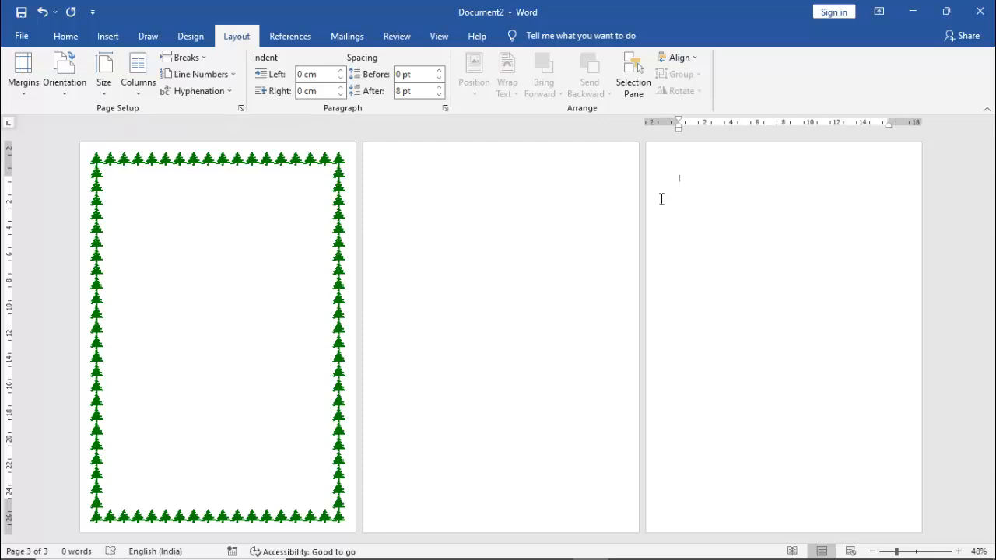
pyautogui.click(241, 109)
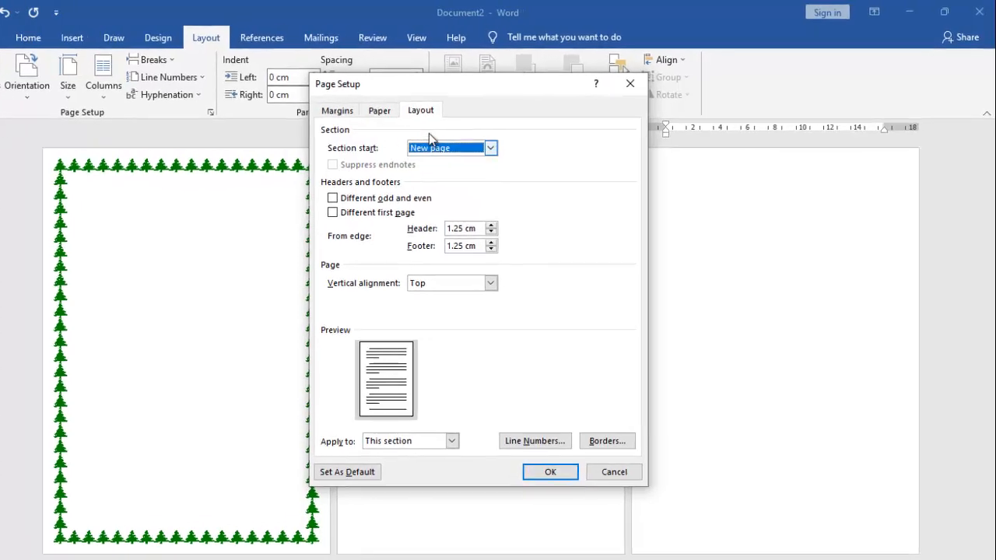
pyautogui.click(600, 441)
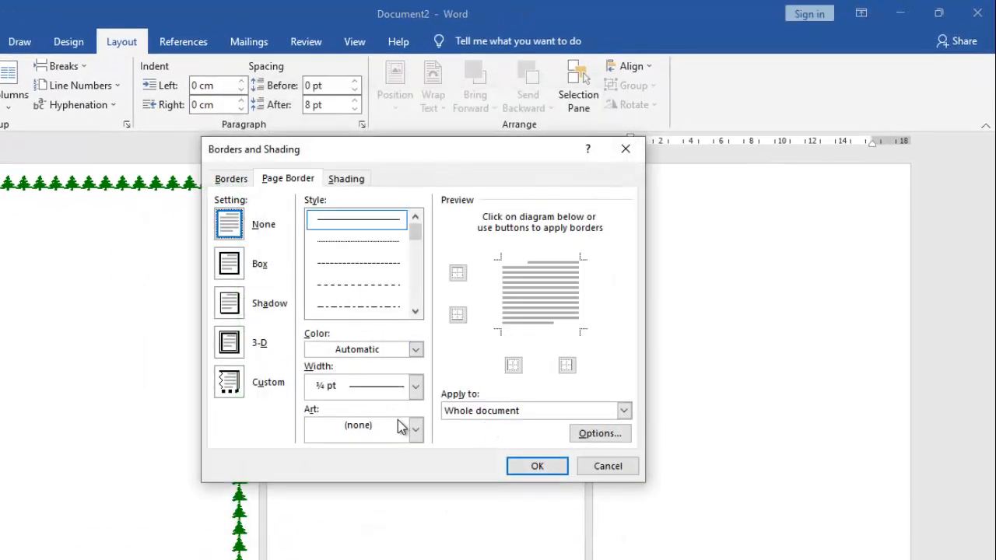
pyautogui.click(414, 430)
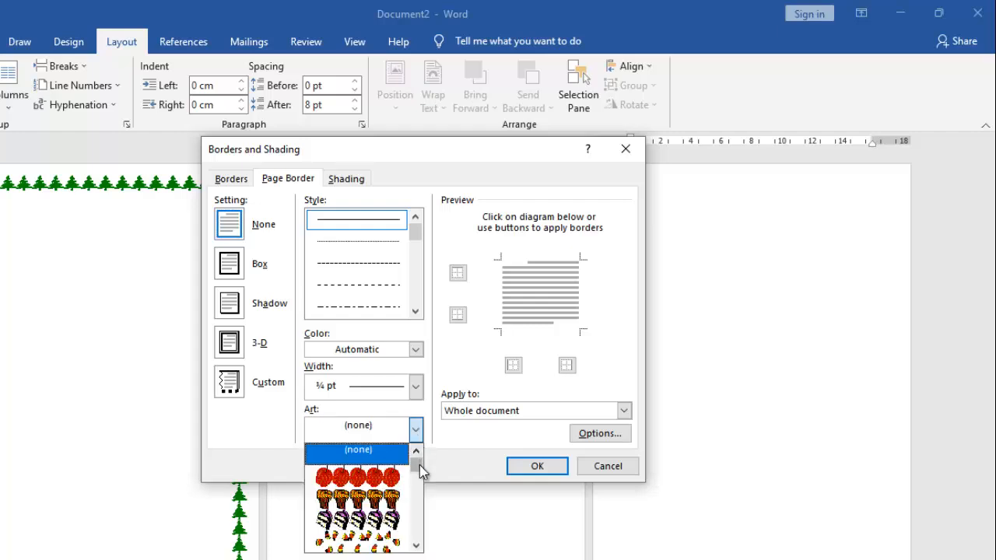
pyautogui.moveTo(420, 467); pyautogui.dragTo(421, 480)
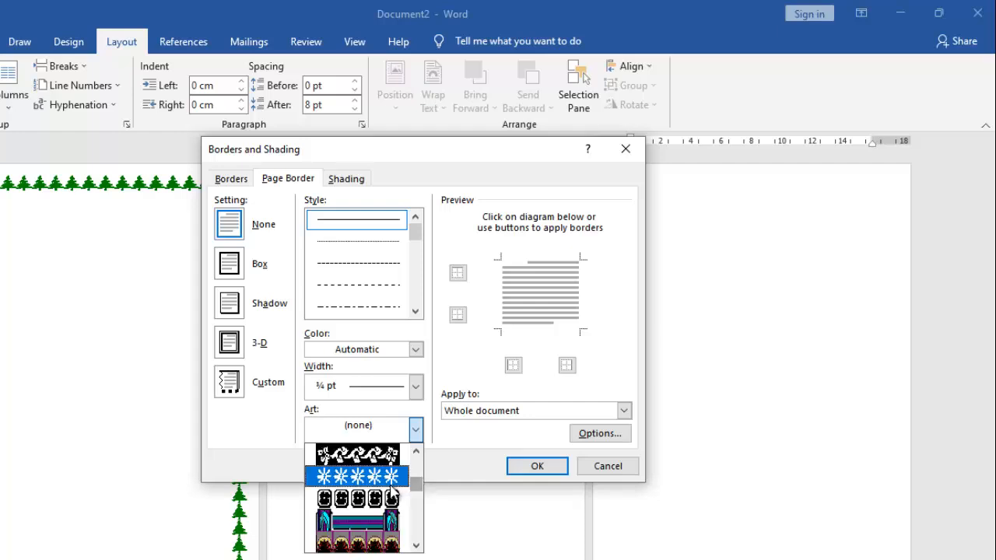
pyautogui.click(387, 476)
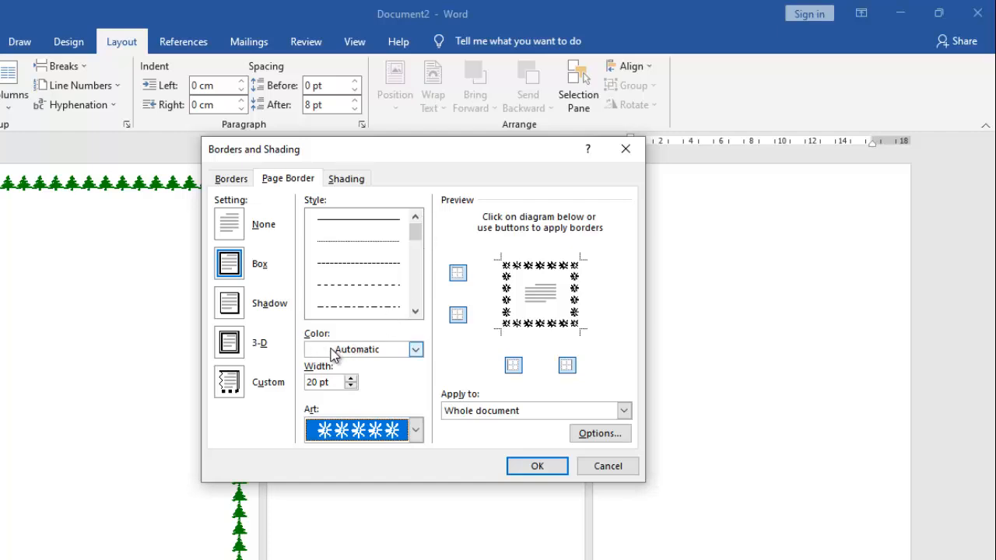
# - Colour the art border standard blue and try a 19 pt width before setting it to 20 pt
pyautogui.click(417, 351)
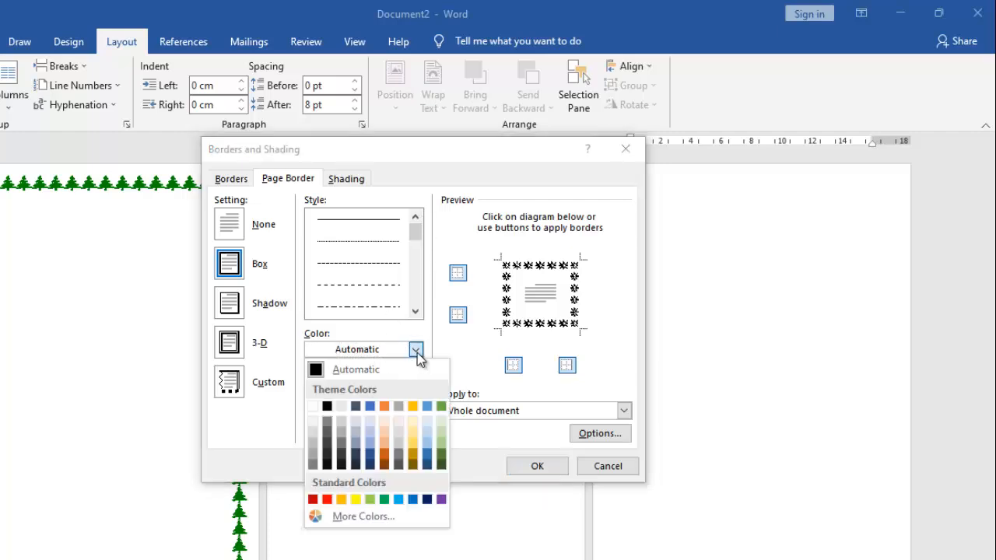
pyautogui.click(412, 500)
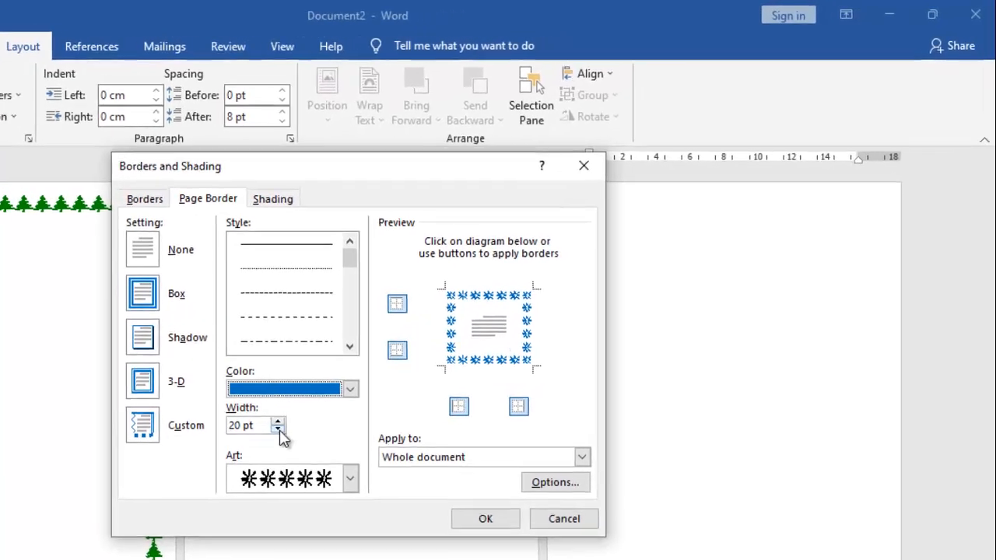
pyautogui.click(436, 336)
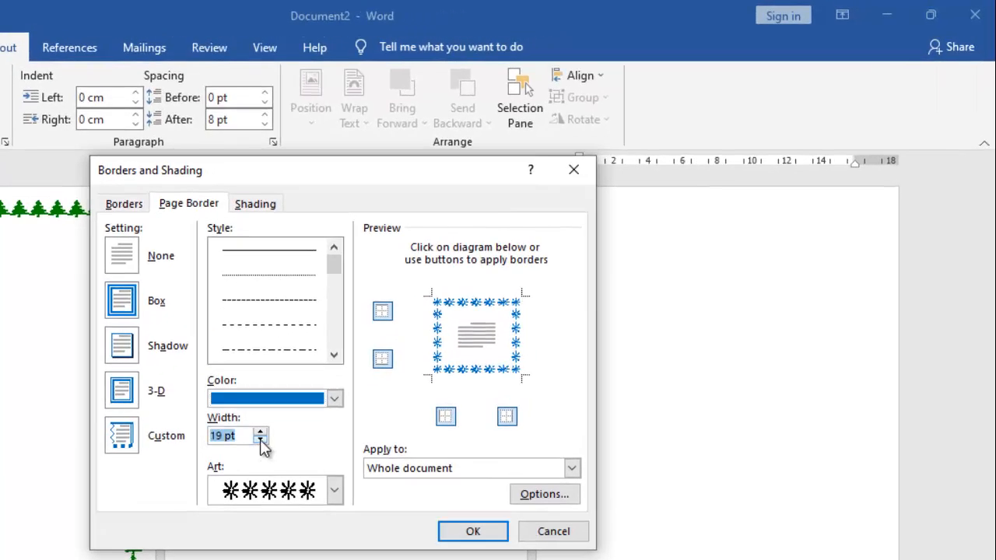
pyautogui.click(263, 431)
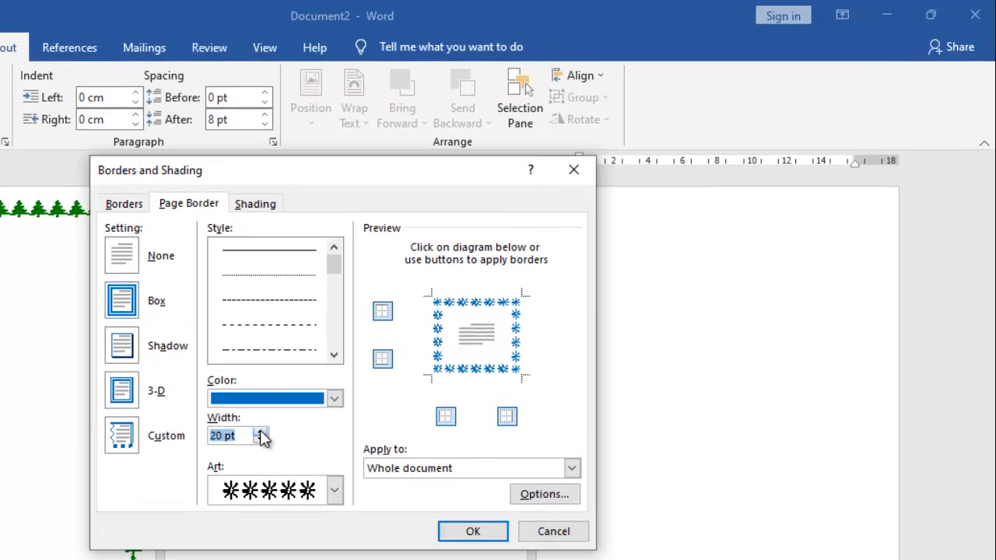
# - Limit the blue art border to this section and apply it to the third page
pyautogui.click(572, 468)
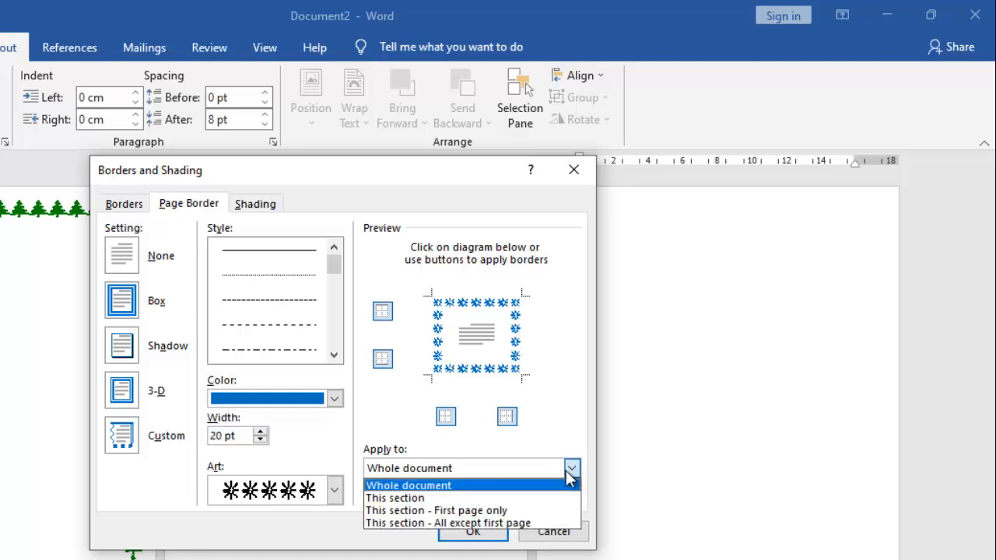
pyautogui.click(460, 498)
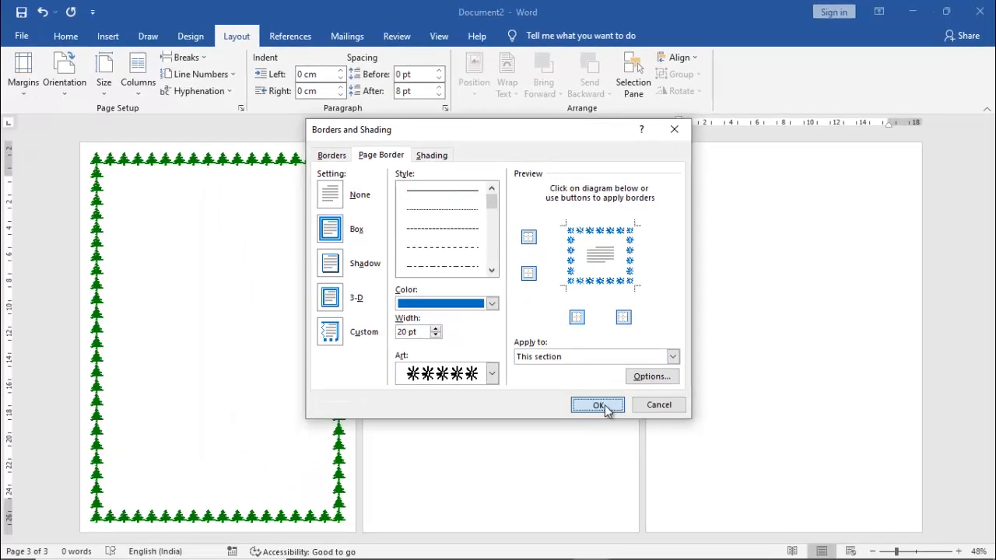
pyautogui.click(523, 482)
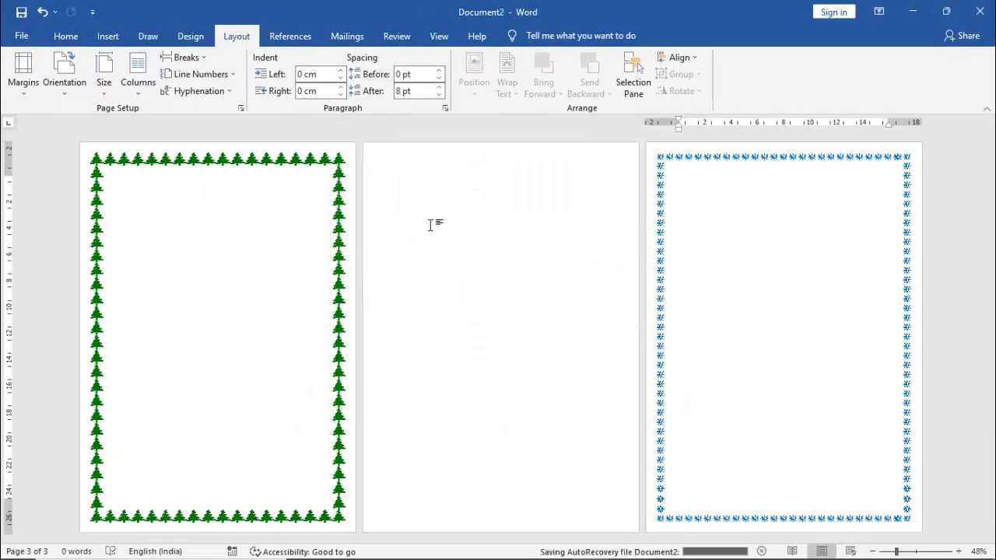
pyautogui.click(426, 224)
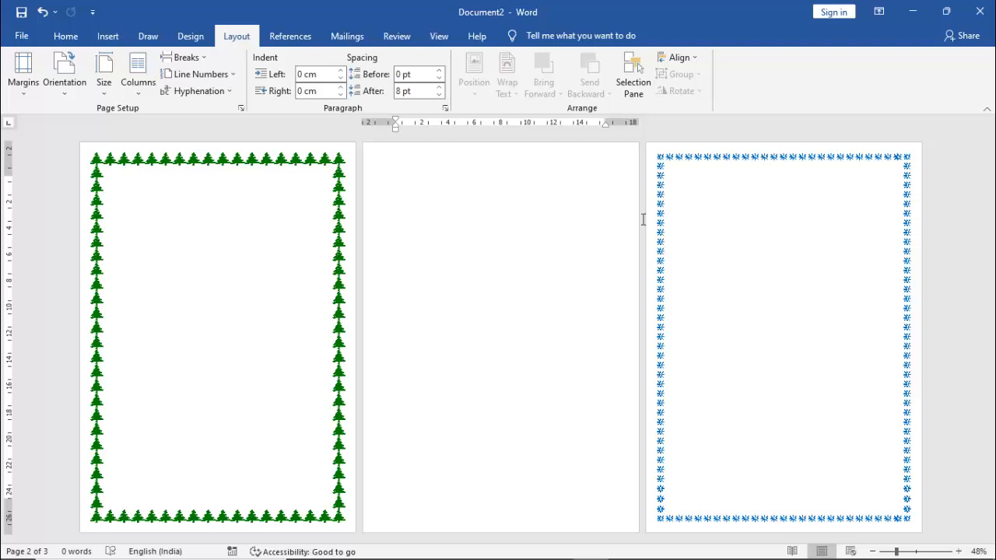
pyautogui.click(730, 216)
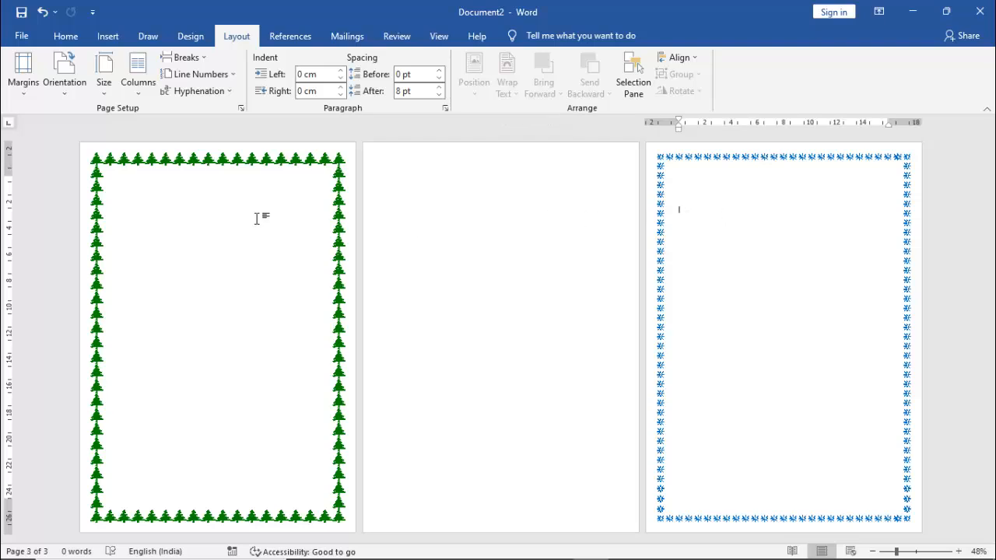
pyautogui.click(229, 207)
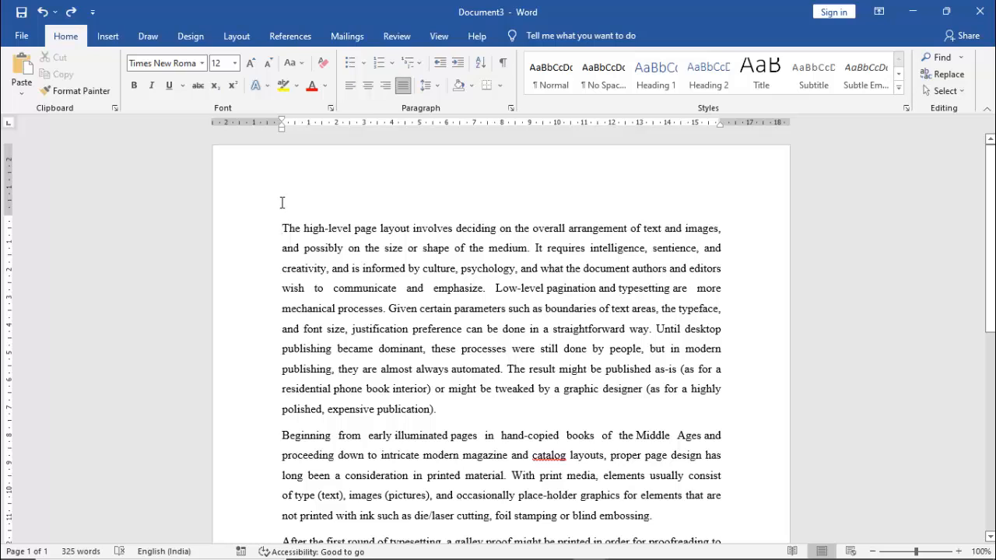
pyautogui.moveTo(281, 203); pyautogui.dragTo(426, 412)
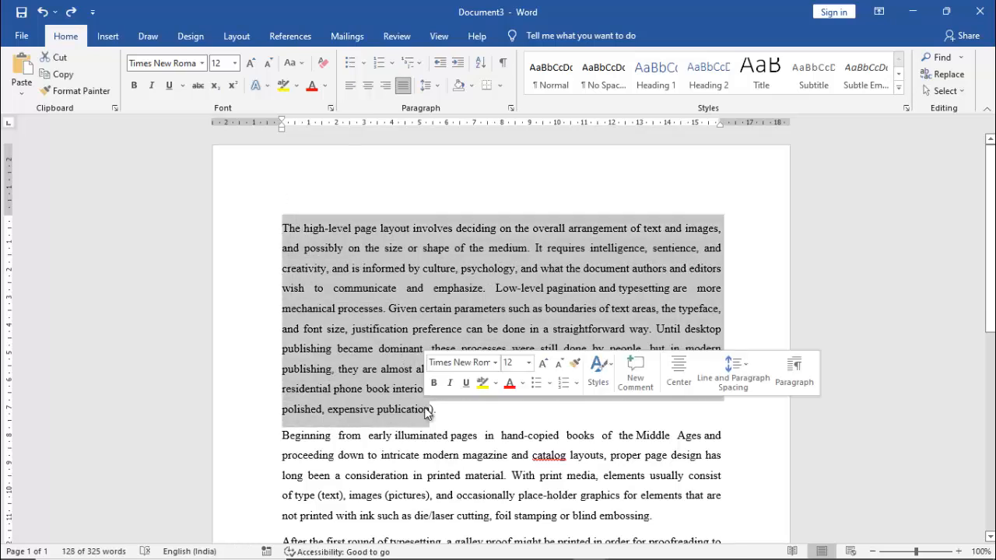
pyautogui.click(276, 247)
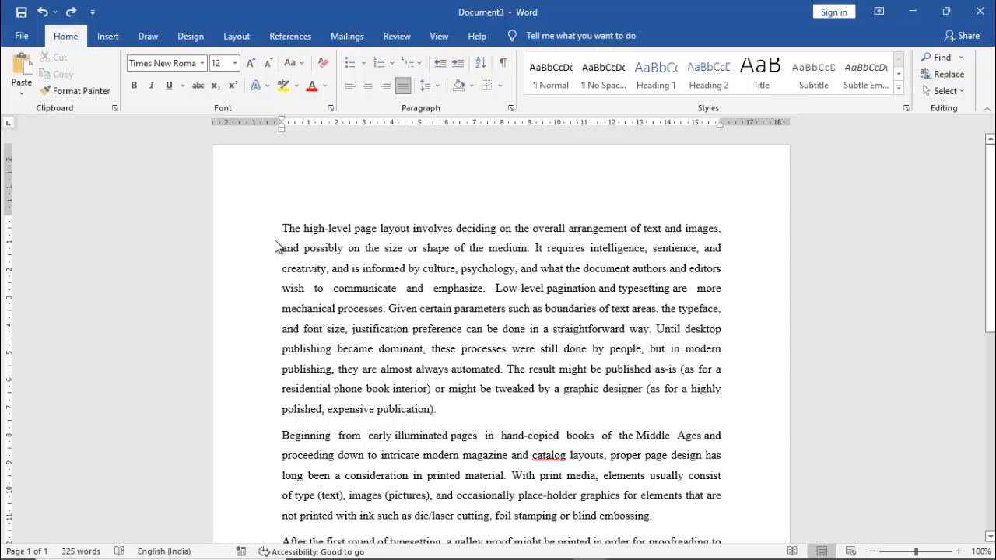
# - Apply the Narrow margins preset to the document
pyautogui.click(239, 37)
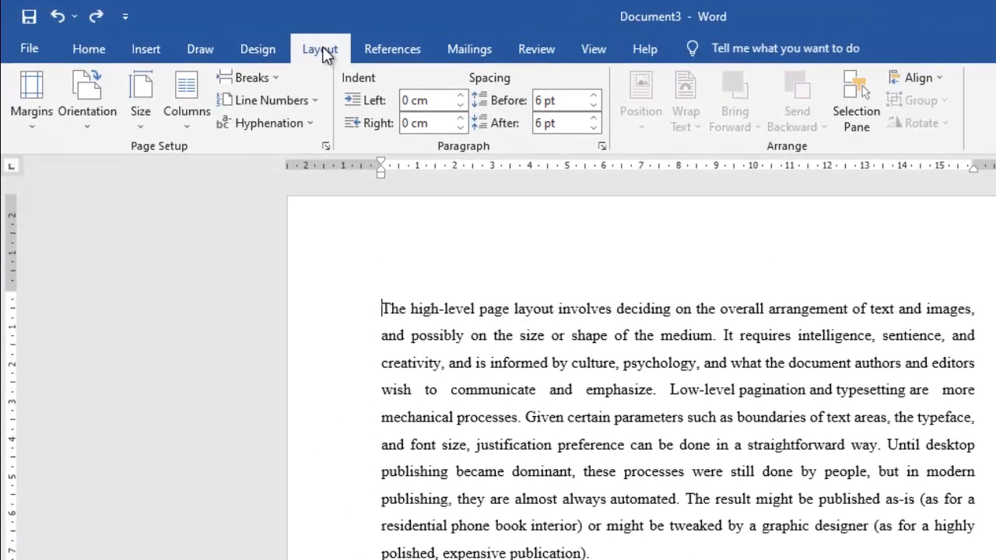
pyautogui.click(37, 128)
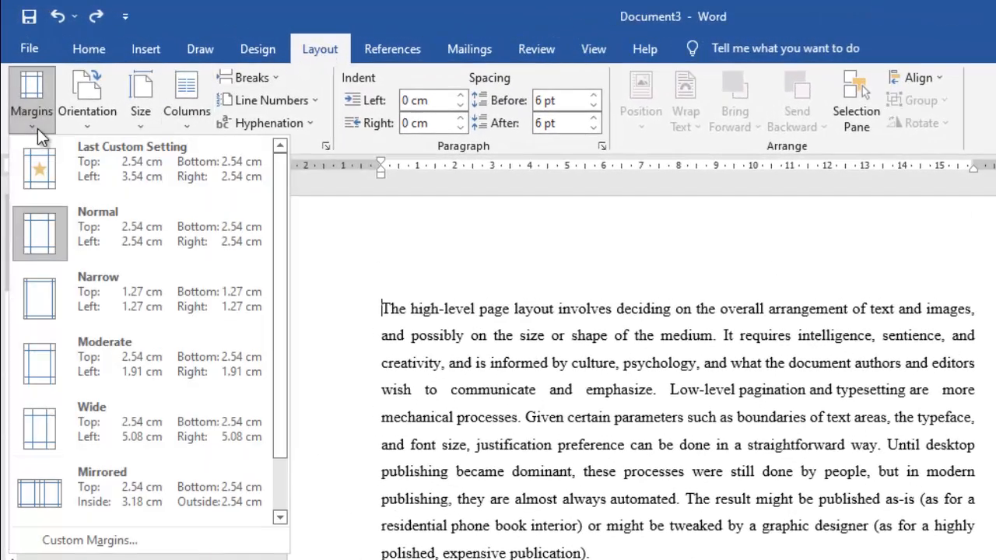
pyautogui.click(103, 285)
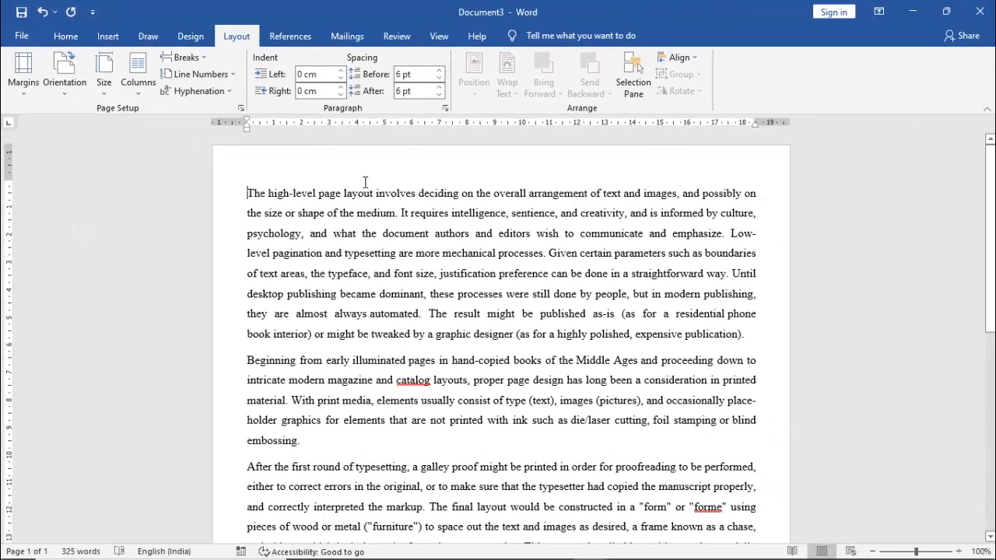
# - Customize the whole document's page margins to 2.3 cm on the left and 1.5 cm on the right
pyautogui.click(241, 108)
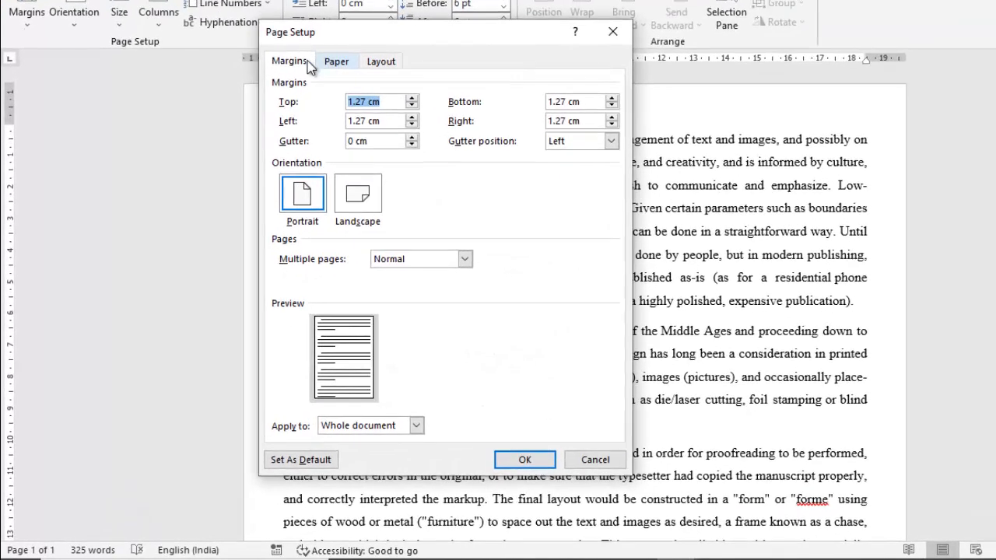
pyautogui.click(375, 110)
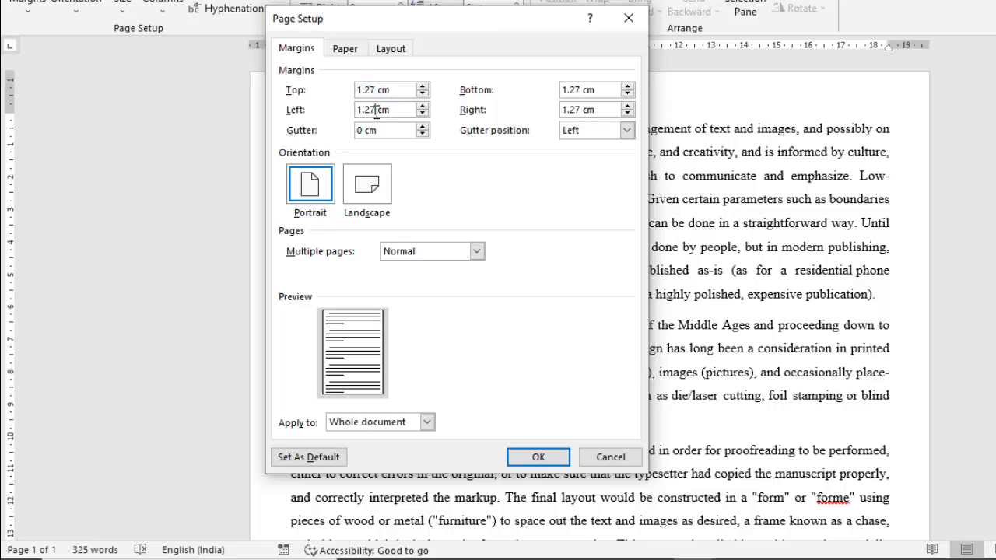
pyautogui.press('BackSpace')
pyautogui.press('BackSpace')
pyautogui.press('BackSpace')
pyautogui.press('BackSpace')
pyautogui.write('2.3')
pyautogui.click(579, 109)
pyautogui.press('BackSpace')
pyautogui.press('BackSpace')
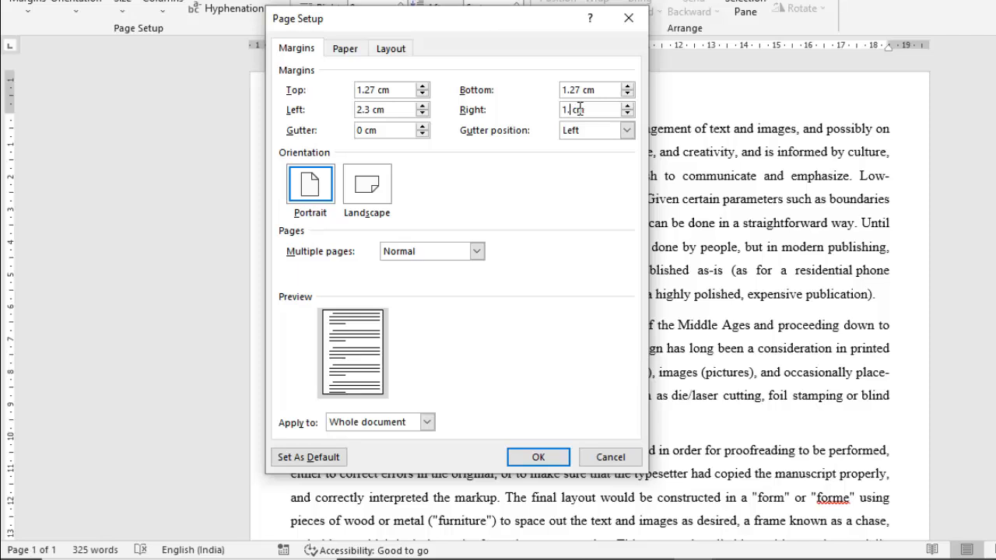
pyautogui.write('5')
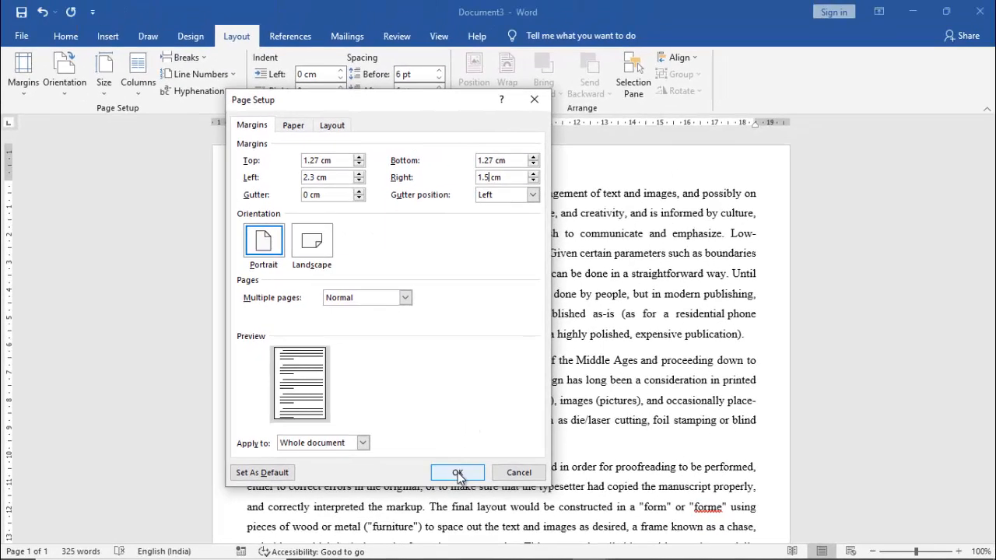
pyautogui.click(457, 474)
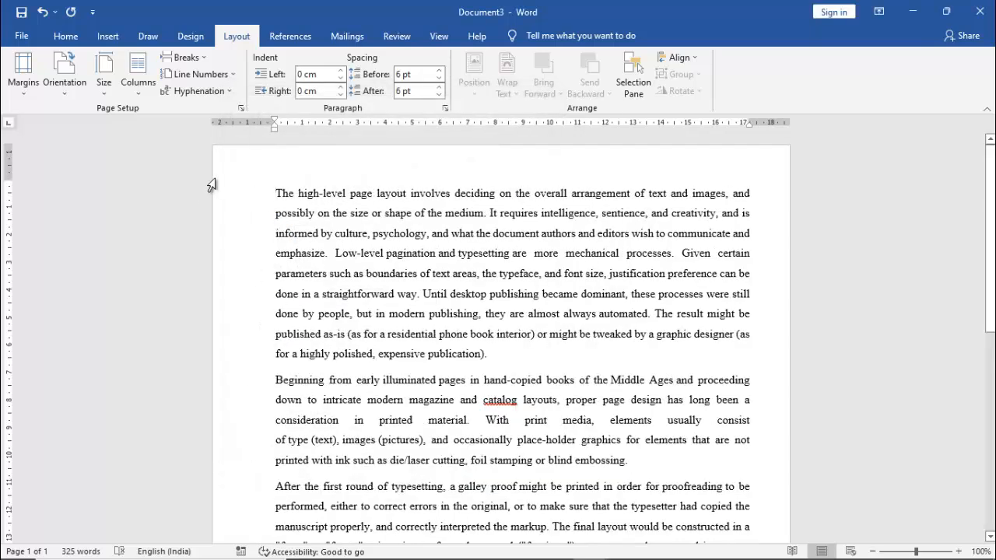
# - Choose the Box setting as the page border for the whole document through the page setup
pyautogui.click(242, 108)
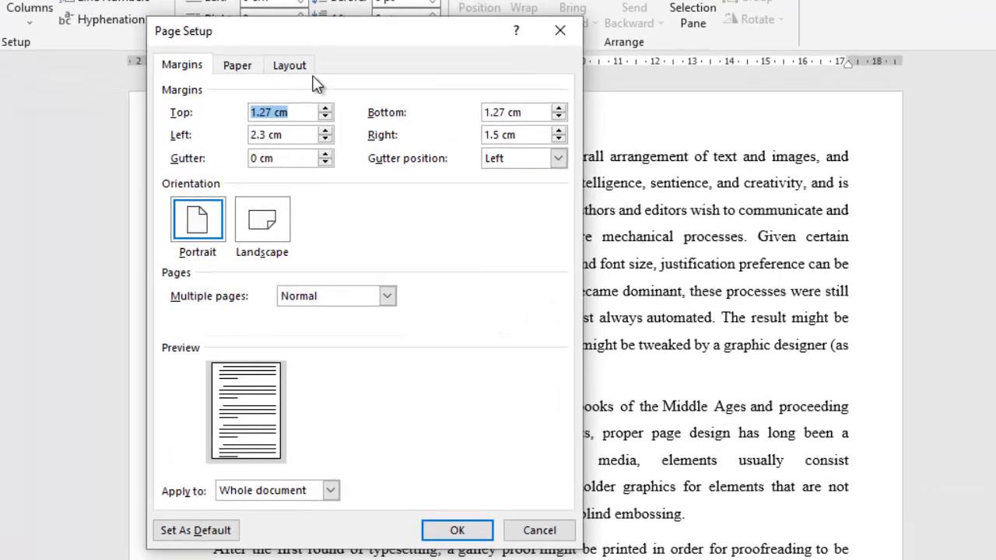
pyautogui.click(332, 125)
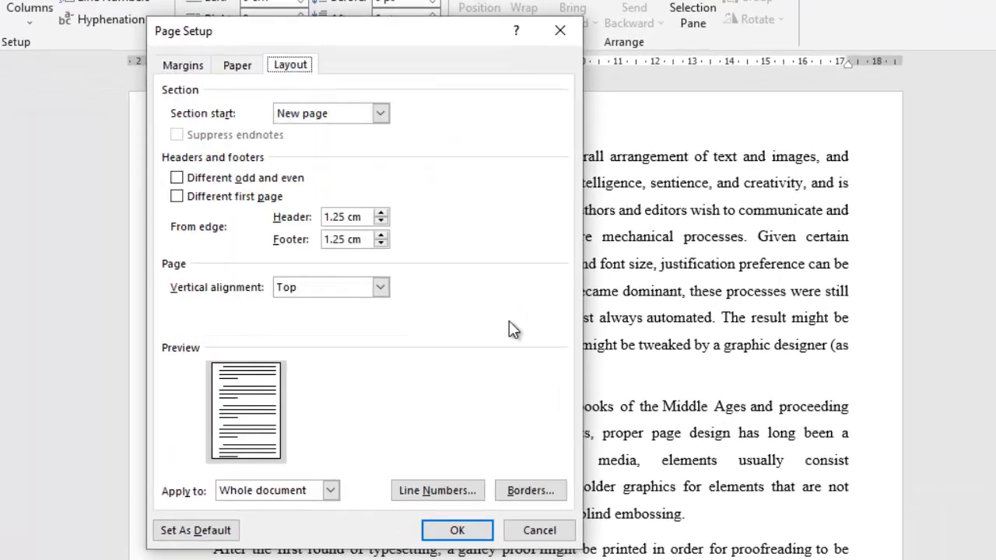
pyautogui.click(542, 491)
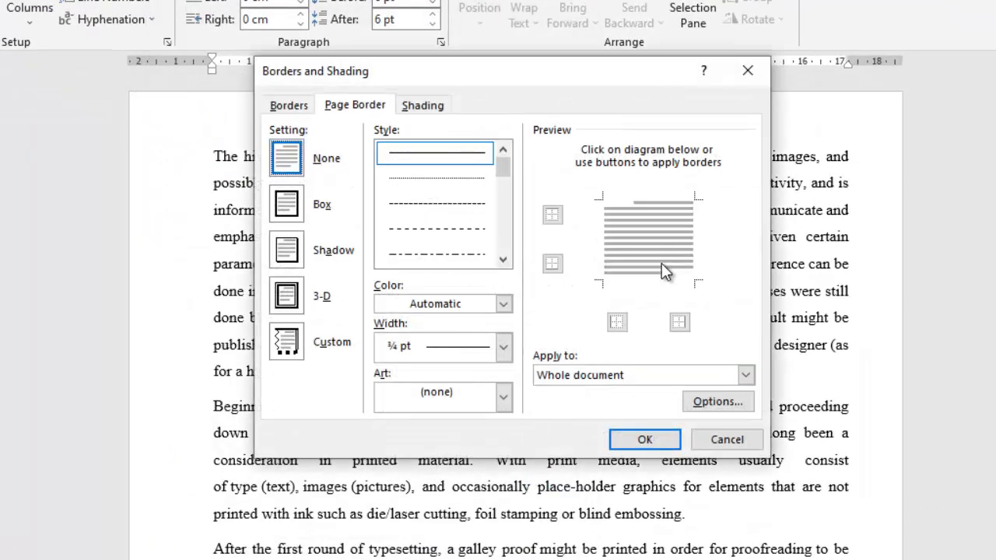
pyautogui.click(286, 205)
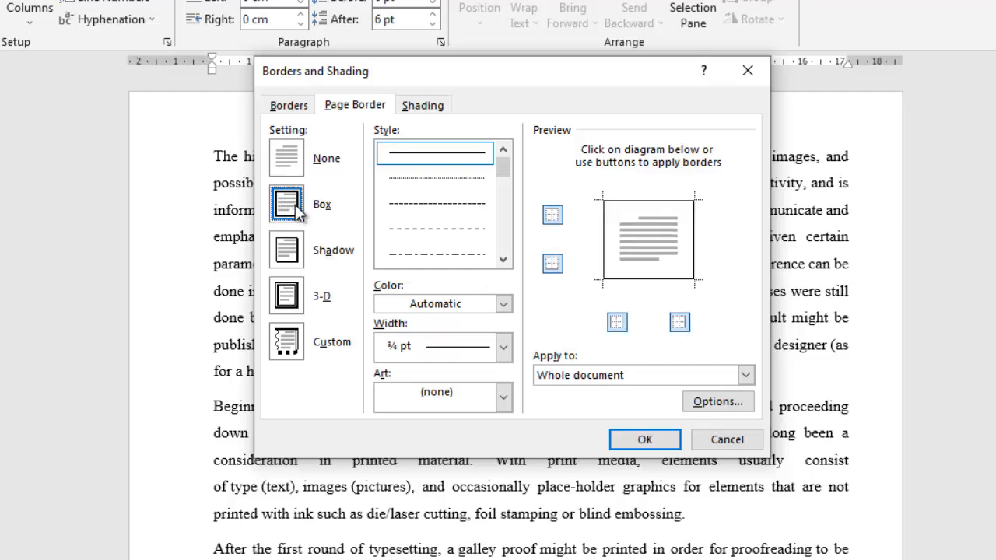
# - Measure the box border's margins from the text instead of the page edge and apply the border
pyautogui.click(713, 403)
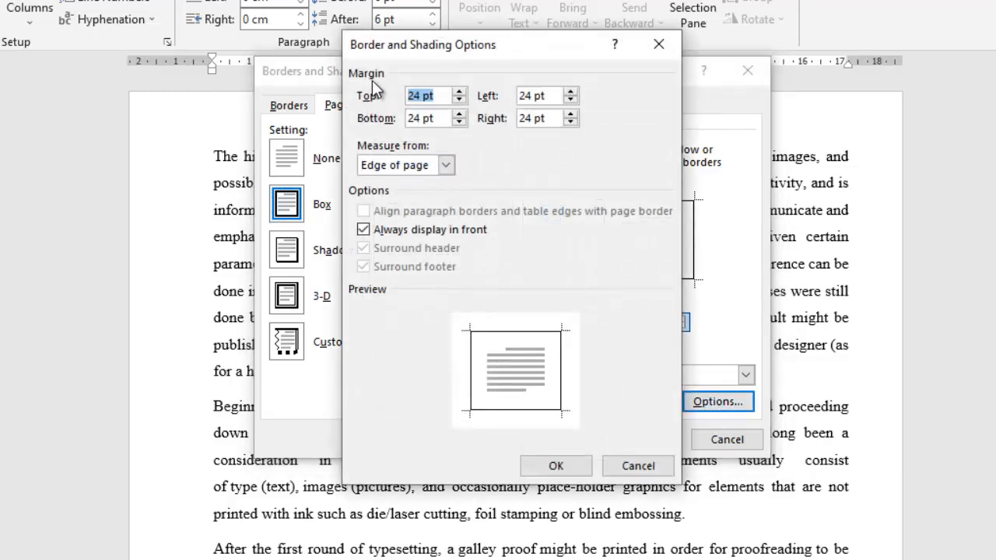
pyautogui.click(446, 166)
pyautogui.click(429, 182)
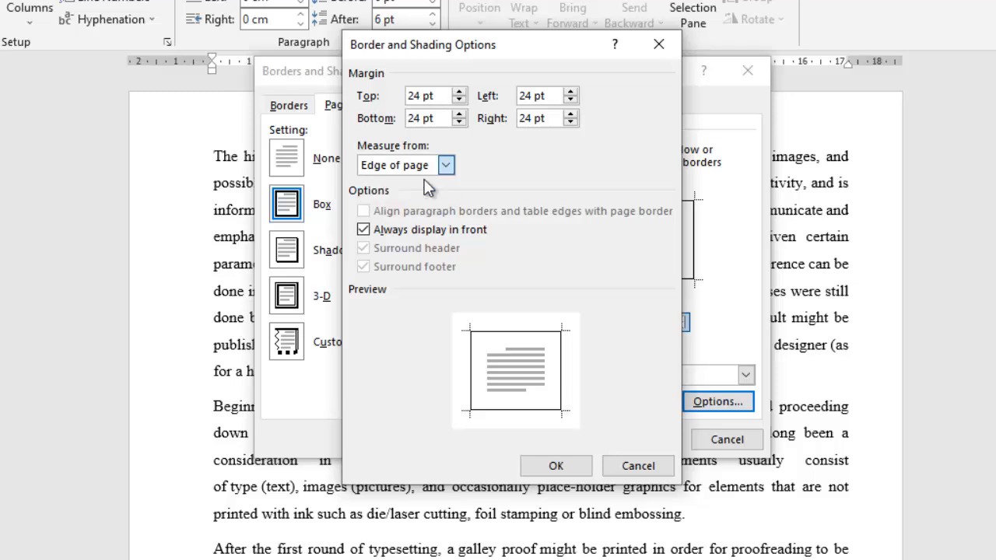
pyautogui.click(563, 467)
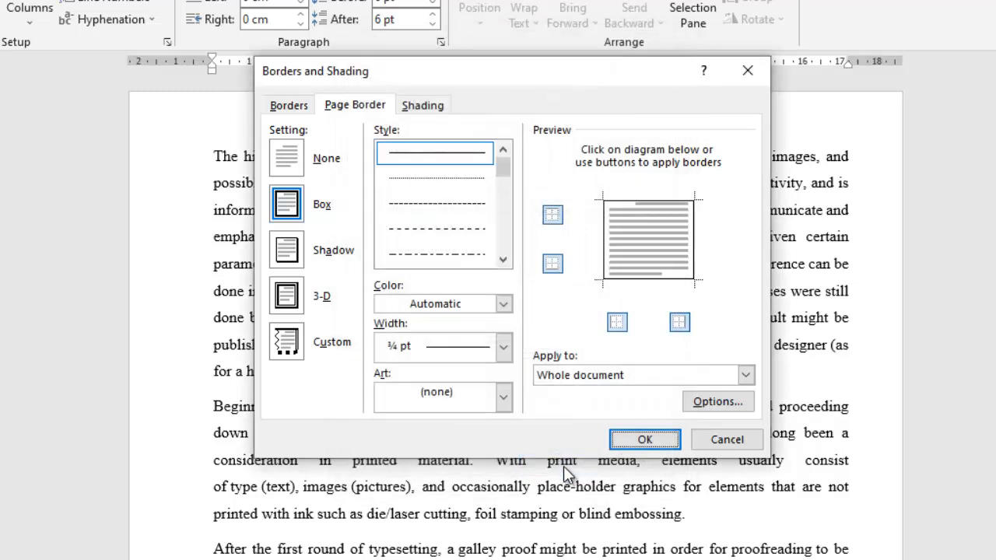
pyautogui.click(644, 440)
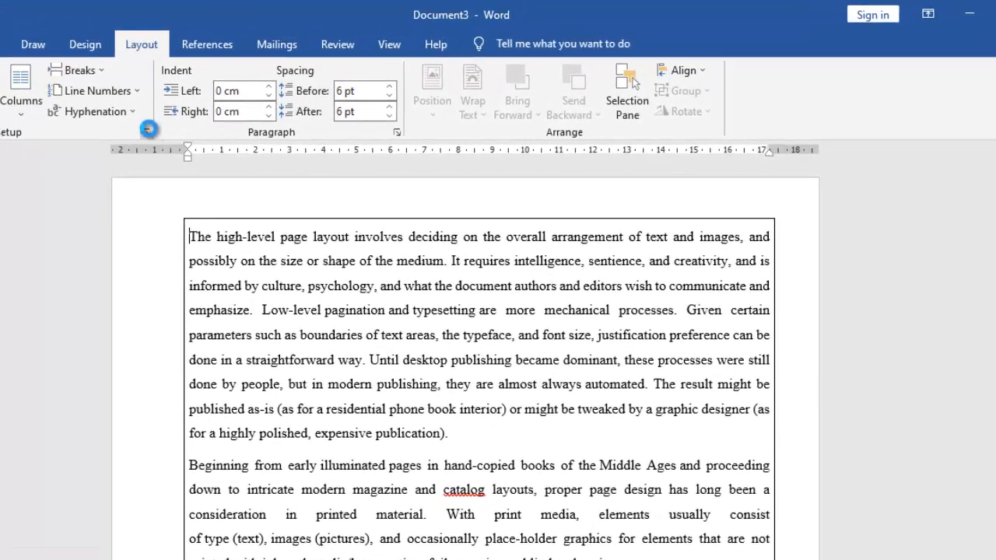
# - Set the page border's distance from the text to 10 pt at top and bottom and 20 pt at left and right
pyautogui.click(148, 129)
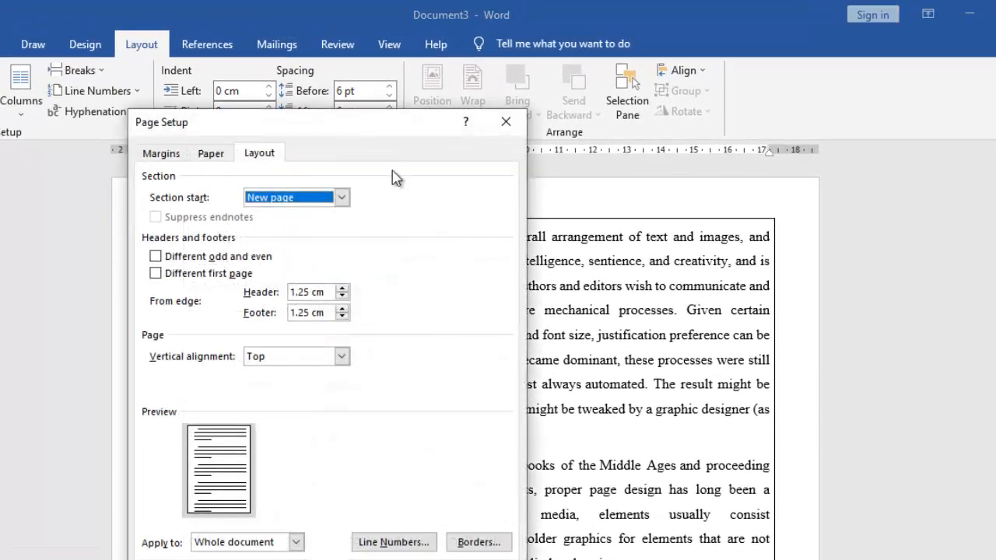
pyautogui.click(476, 543)
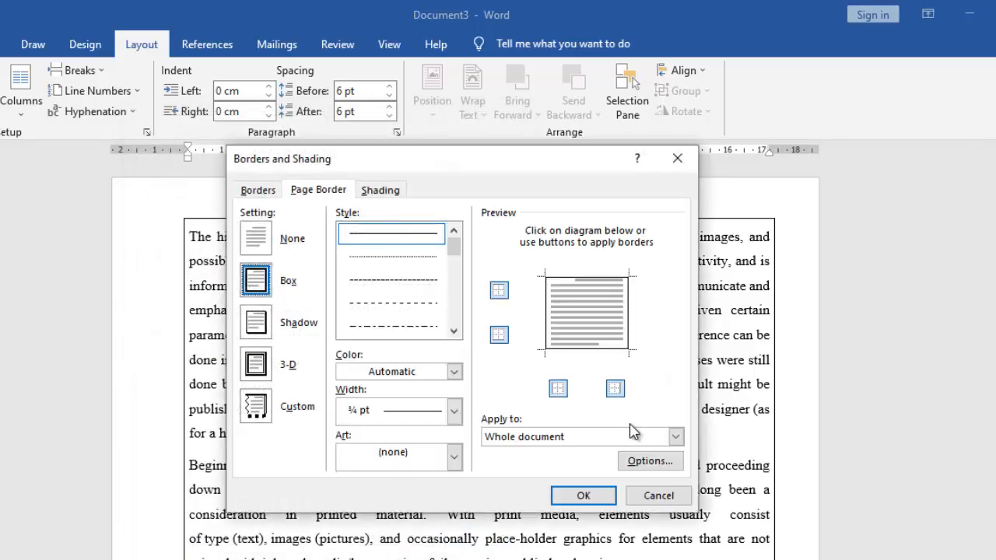
pyautogui.click(640, 461)
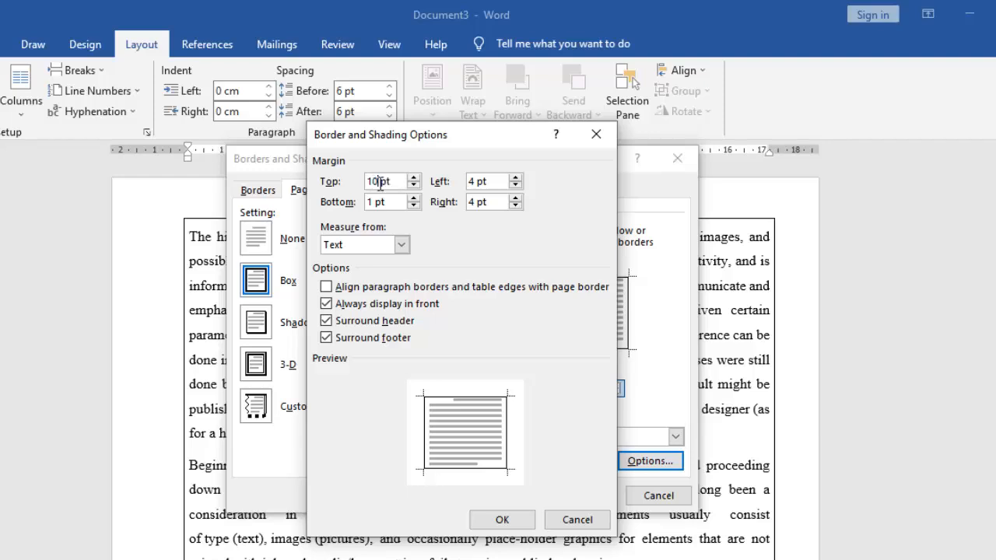
pyautogui.click(371, 202)
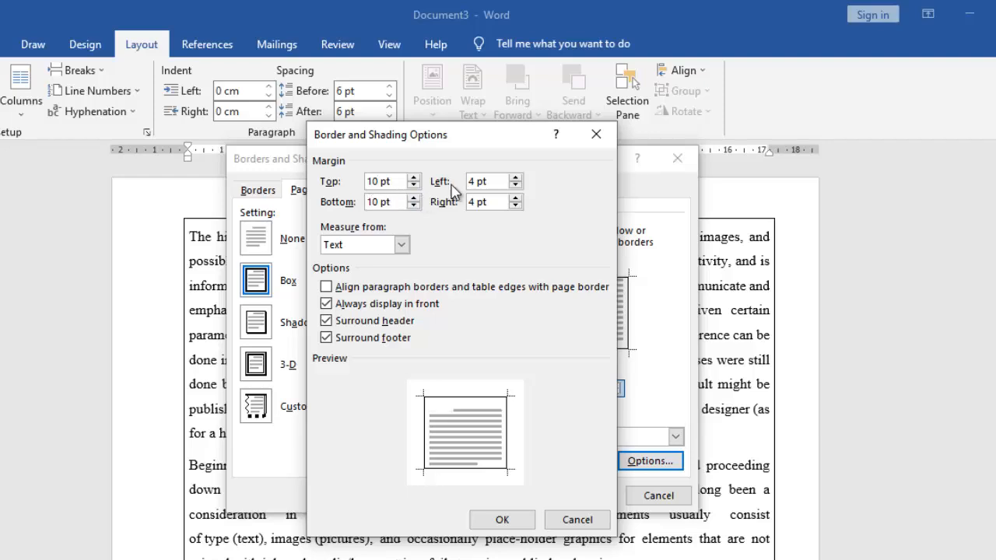
pyautogui.click(477, 182)
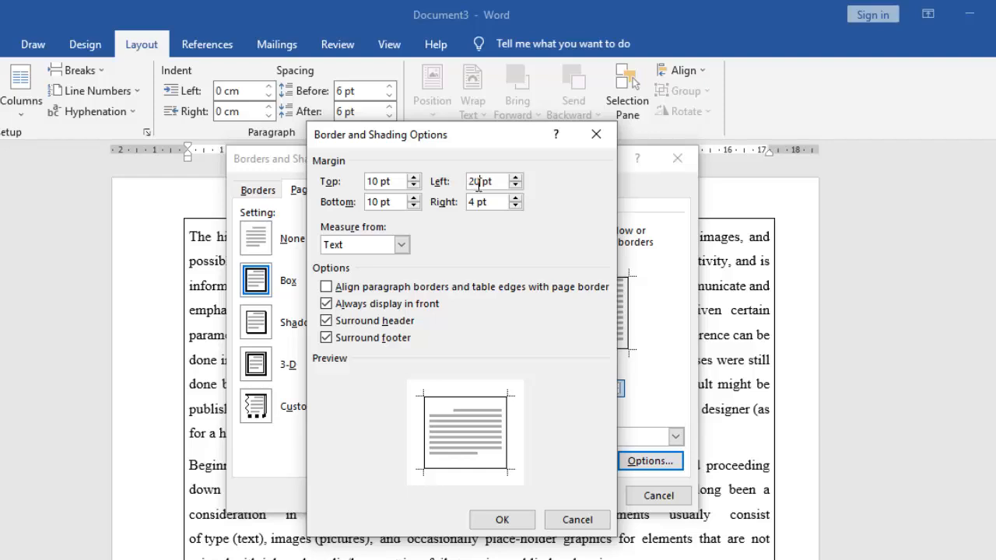
pyautogui.click(473, 200)
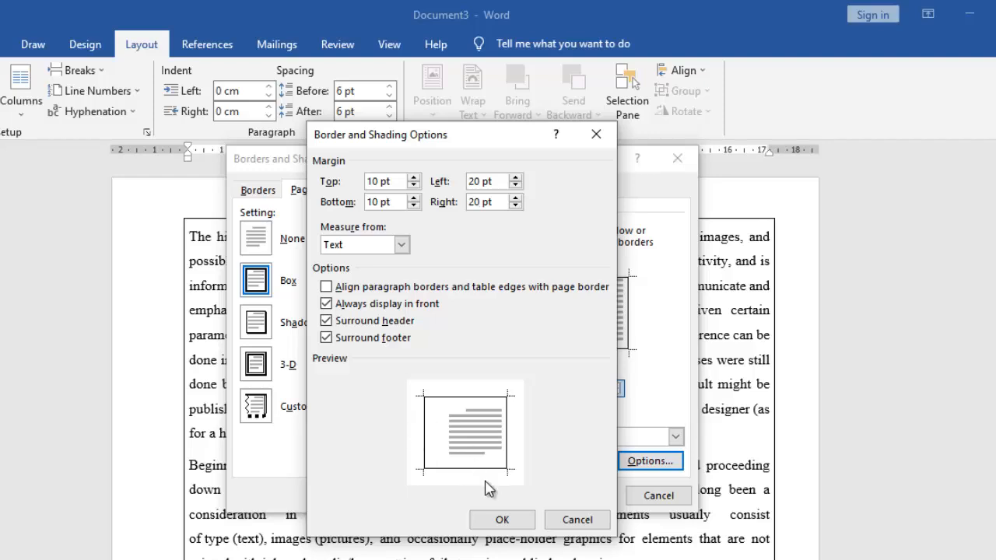
pyautogui.click(504, 520)
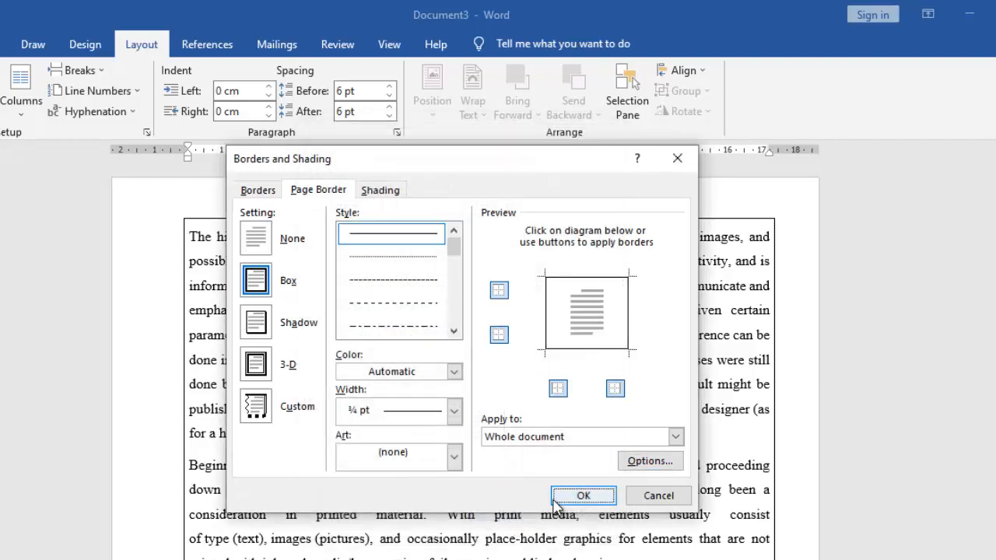
pyautogui.click(580, 498)
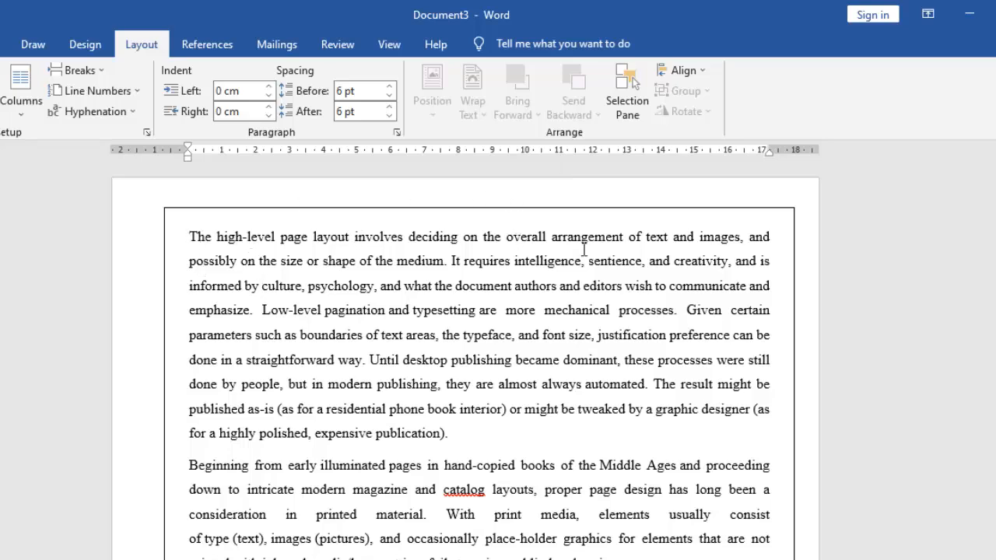
# - Examine the box border's spacing around the text from the top to the bottom of the page
pyautogui.scroll(-5, 466, 365)
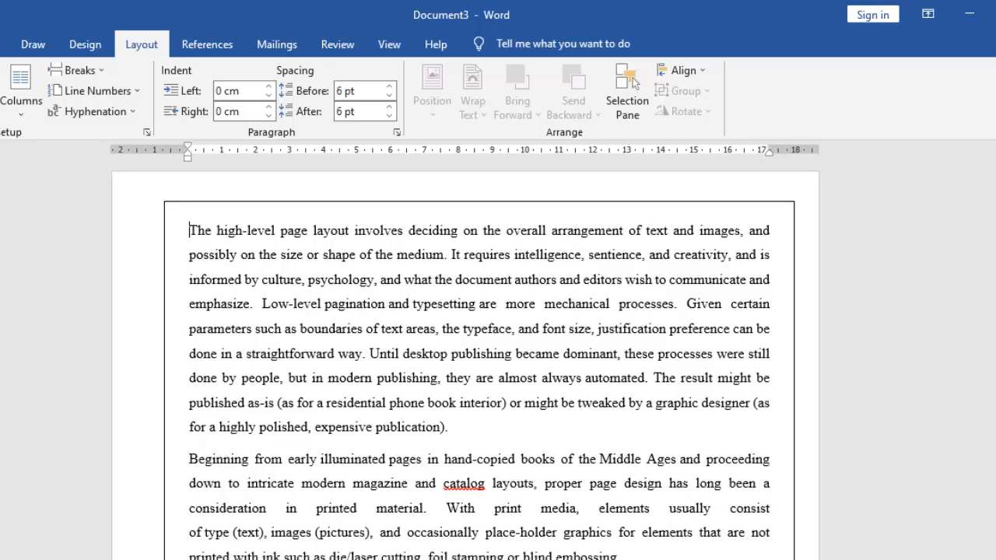
pyautogui.scroll(-5, 465, 365)
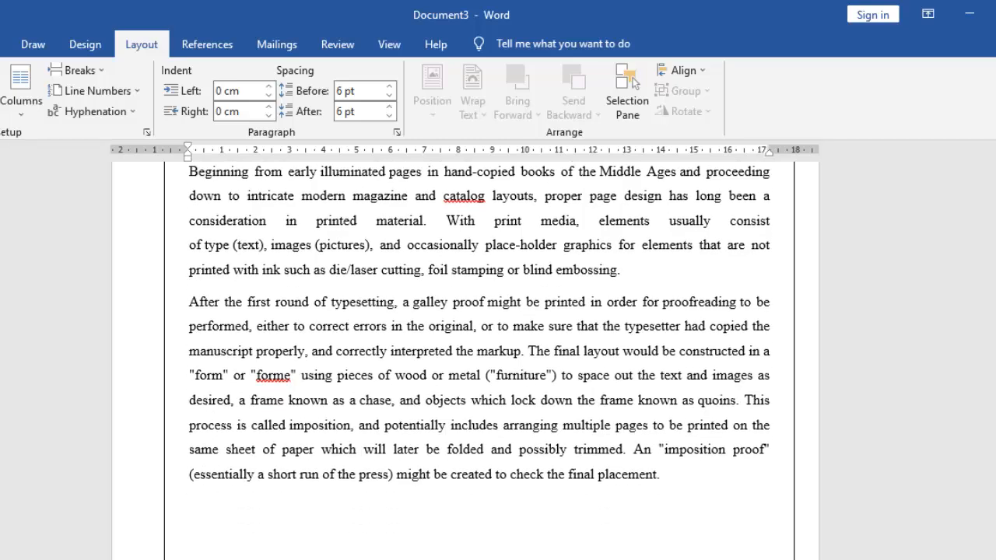
pyautogui.scroll(10, 465, 365)
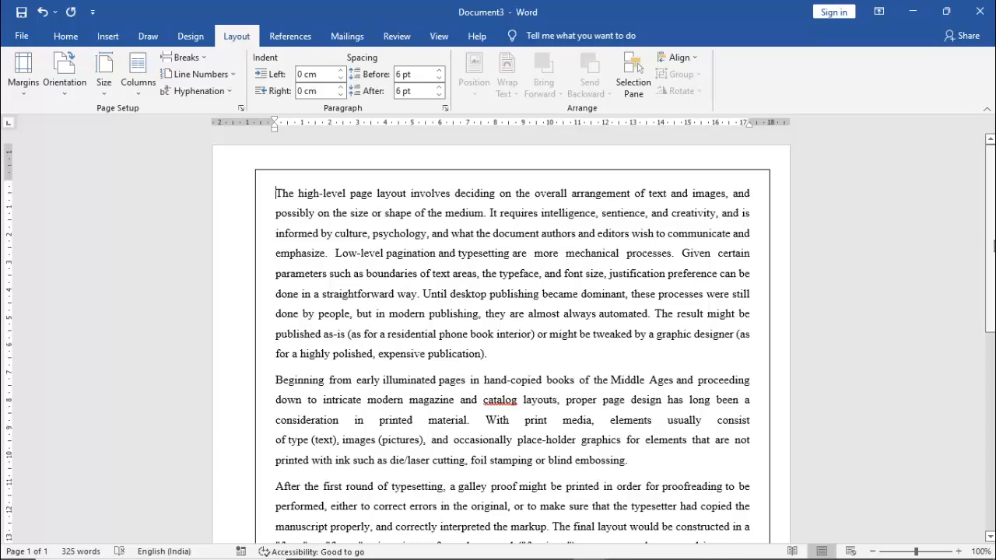
pyautogui.scroll(-5, 991, 249)
pyautogui.scroll(-2, 512, 326)
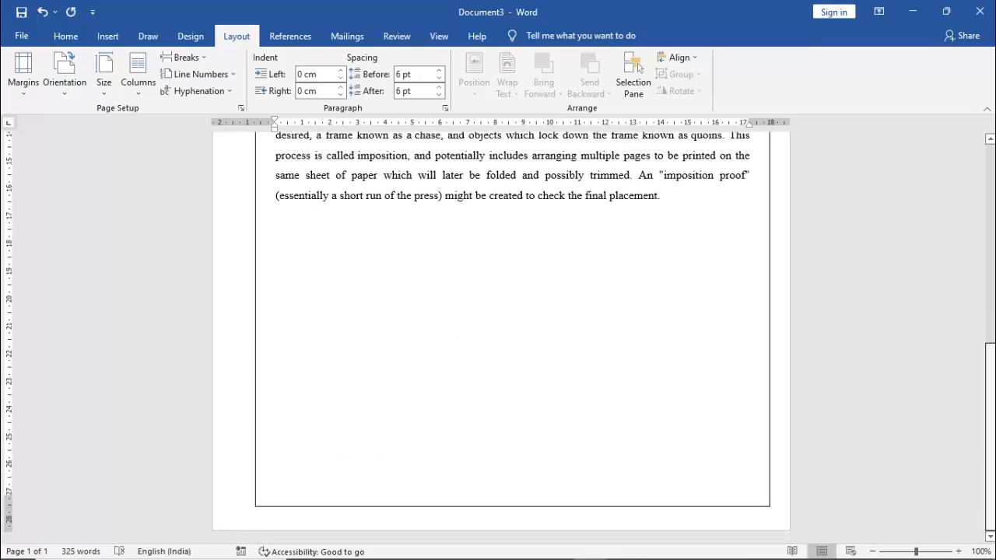
pyautogui.scroll(7, 501, 334)
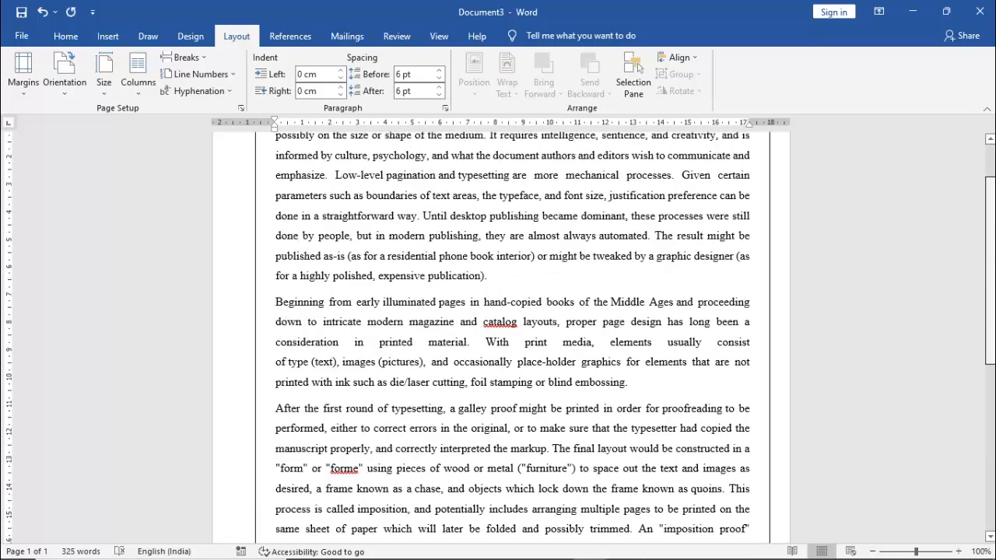
pyautogui.scroll(1, 739, 284)
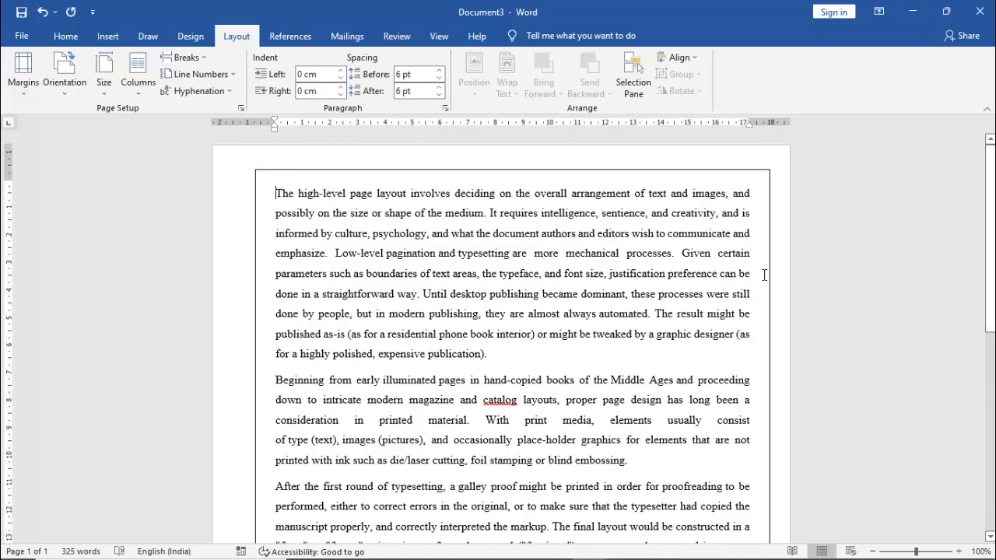
# - Try a slightly narrower right page margin for the whole document
pyautogui.click(241, 108)
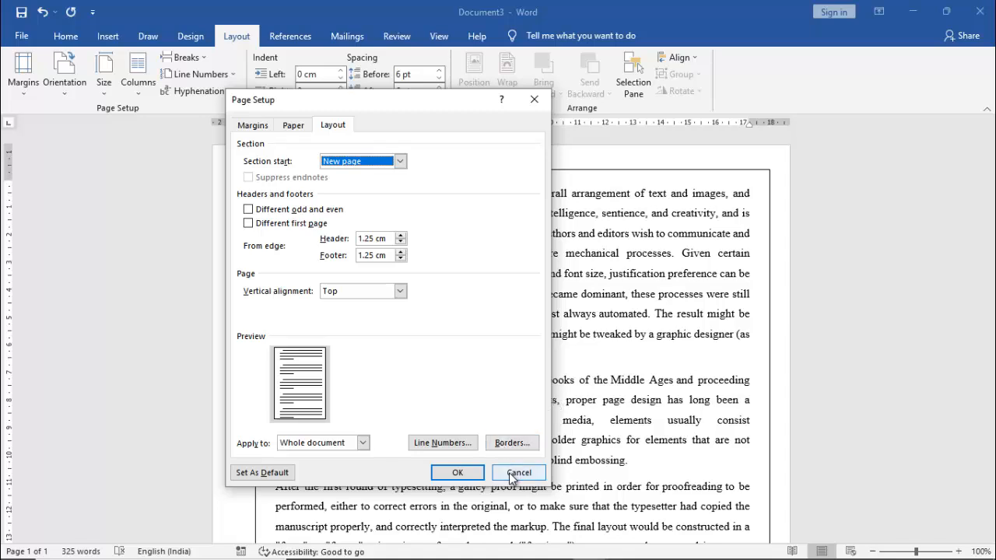
pyautogui.click(249, 127)
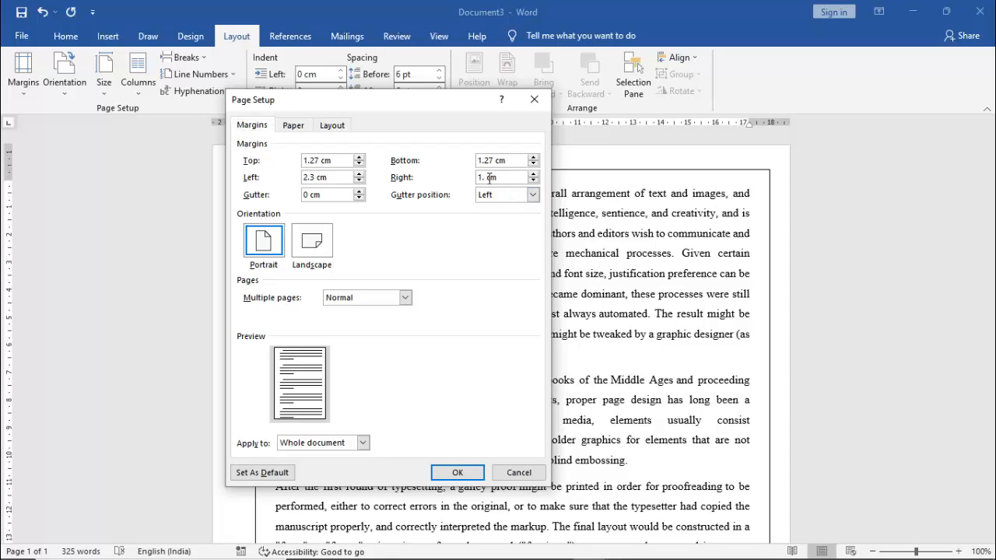
pyautogui.click(459, 473)
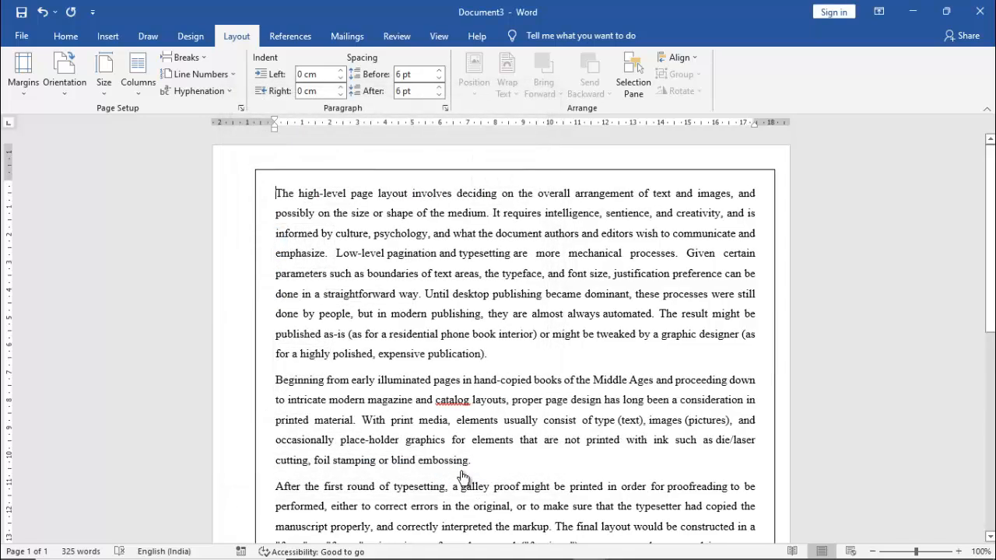
# - Widen the right page margin slightly beyond 1.5 cm for the whole document
pyautogui.click(239, 105)
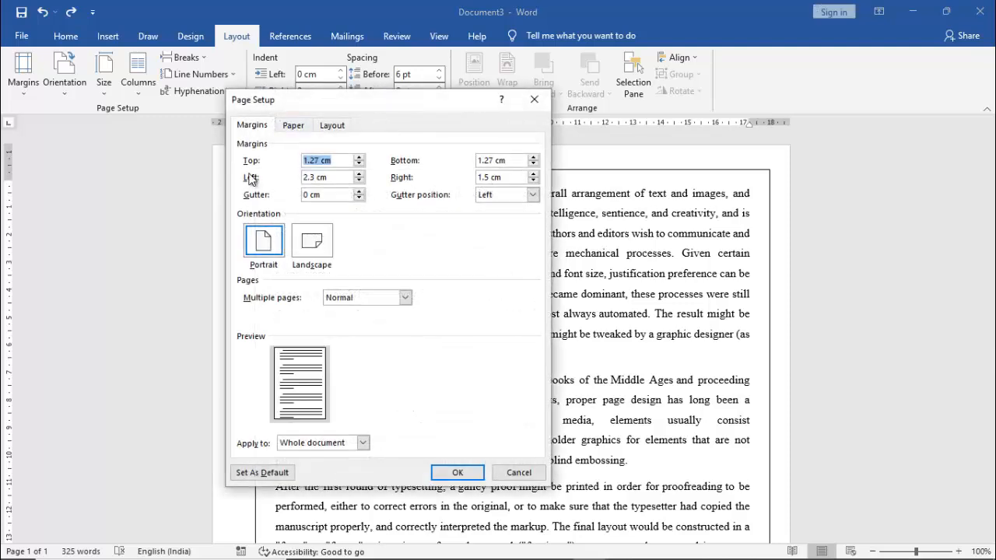
pyautogui.click(489, 177)
pyautogui.click(457, 472)
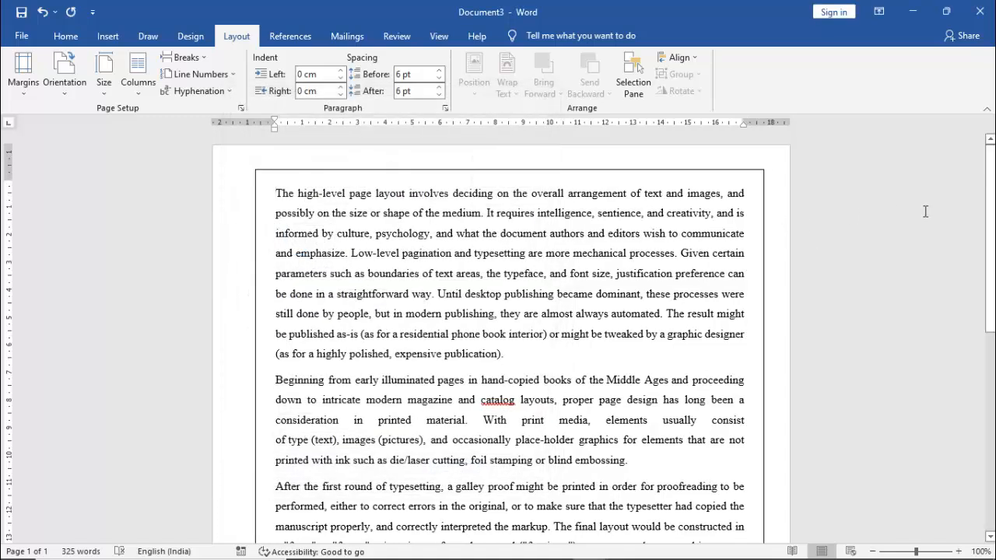
pyautogui.scroll(-3, 990, 233)
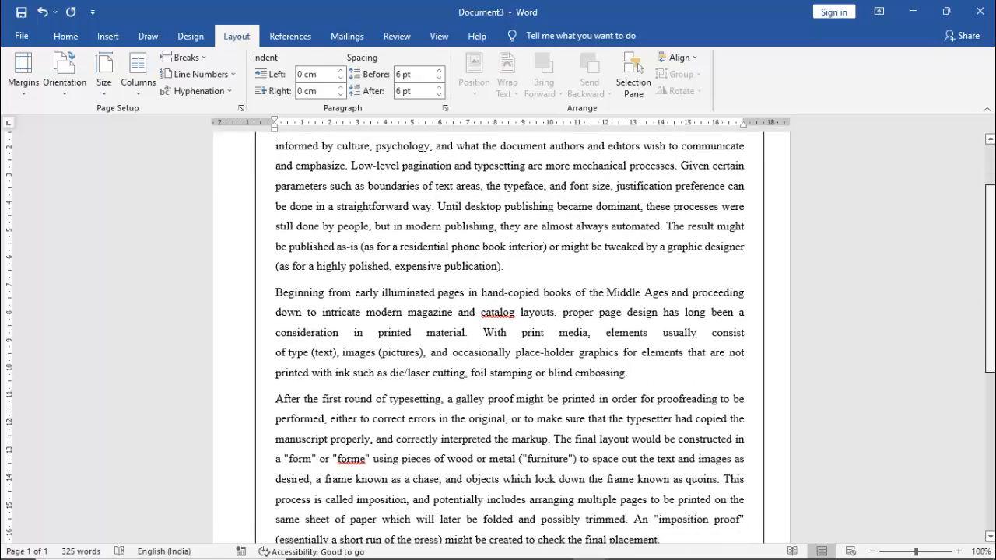
pyautogui.scroll(-10, 509, 334)
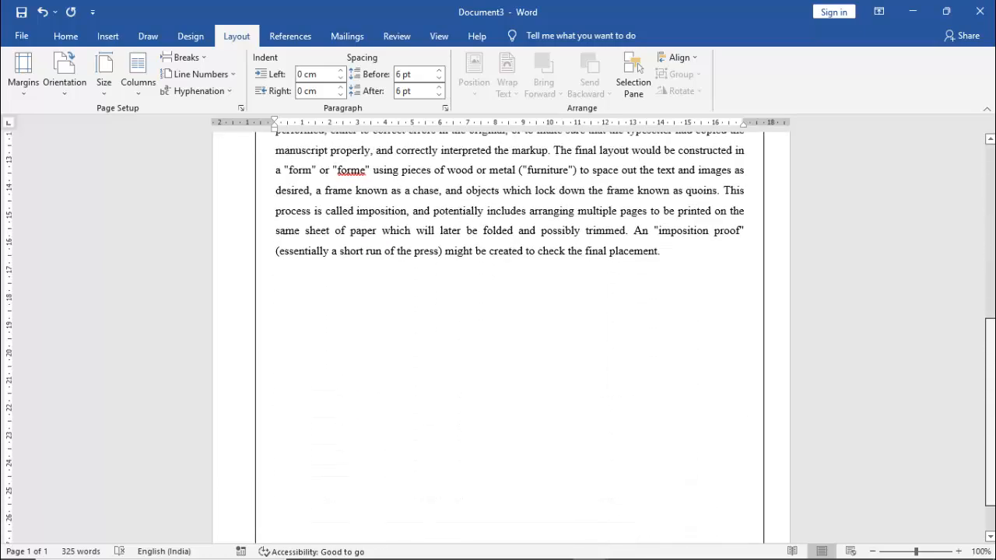
pyautogui.moveTo(994, 365); pyautogui.dragTo(962, 139)
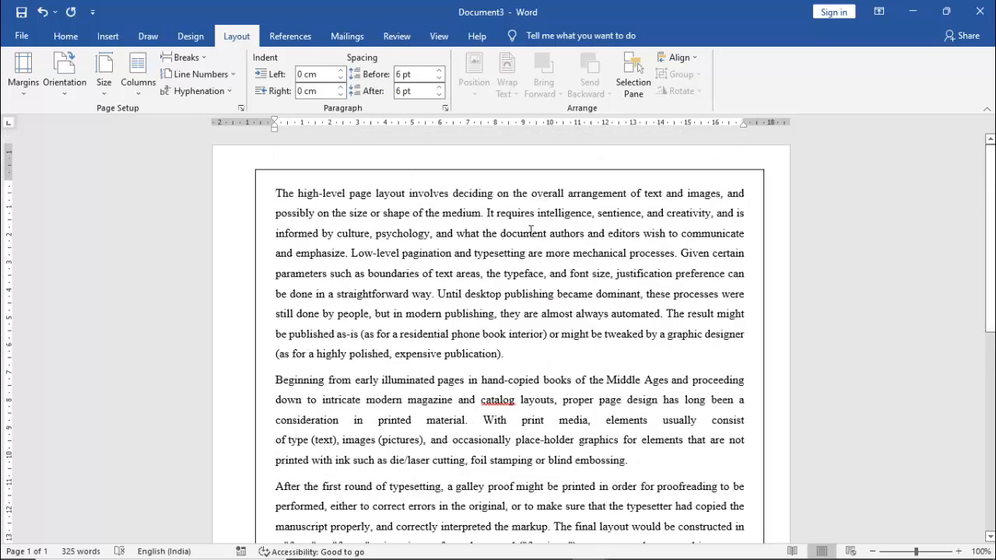
# - Apply a single-line box border in the automatic color to the first paragraph, beginning "The high-level page layout"
pyautogui.click(280, 193)
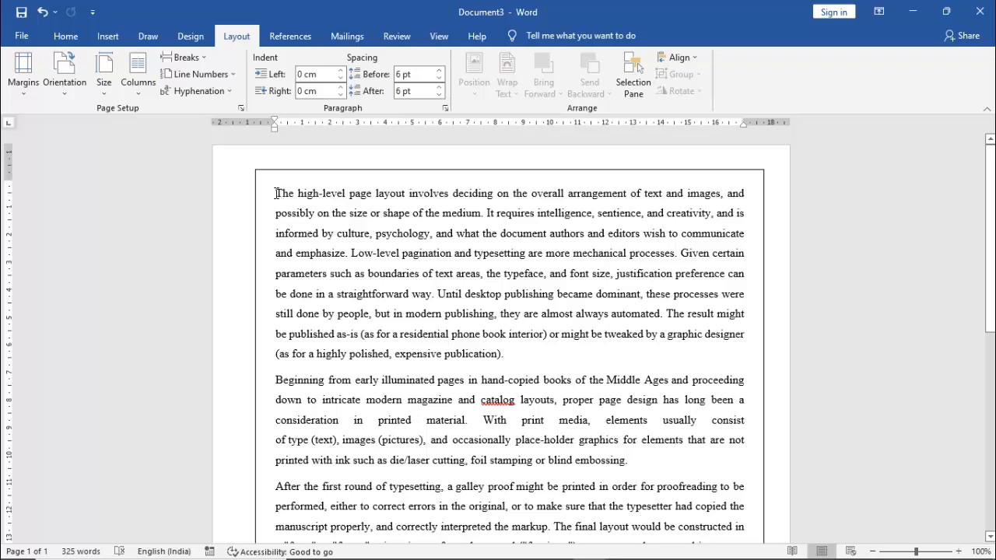
pyautogui.moveTo(284, 196); pyautogui.dragTo(516, 354)
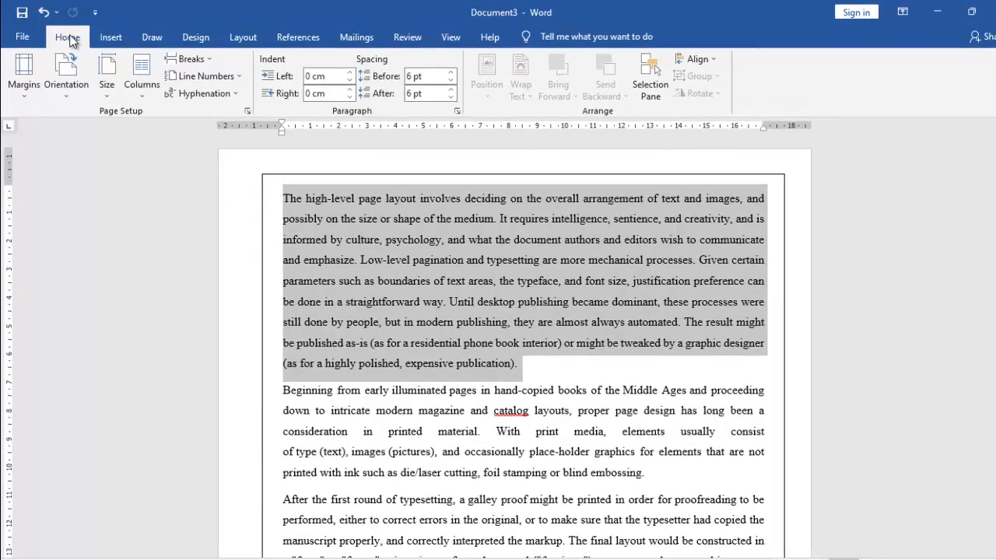
pyautogui.click(67, 39)
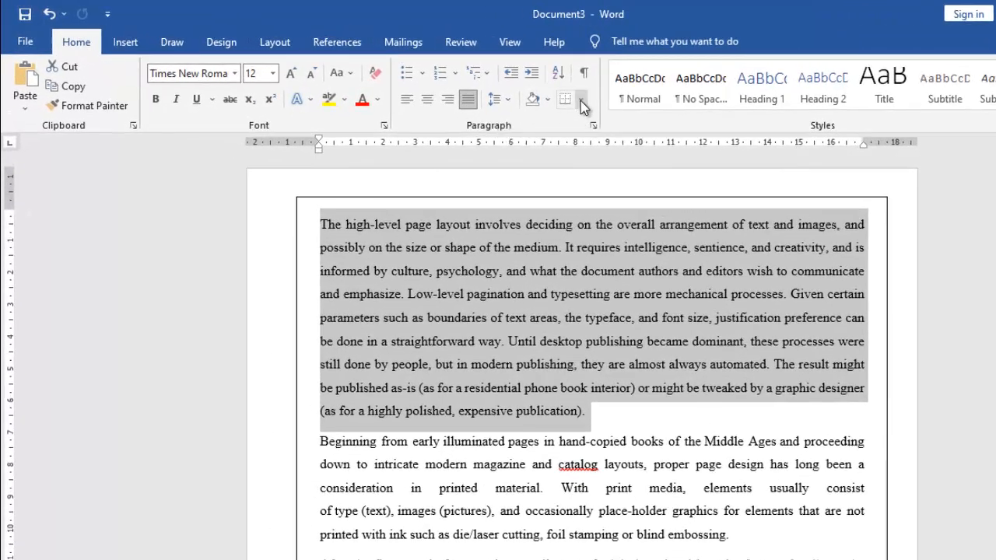
pyautogui.click(581, 101)
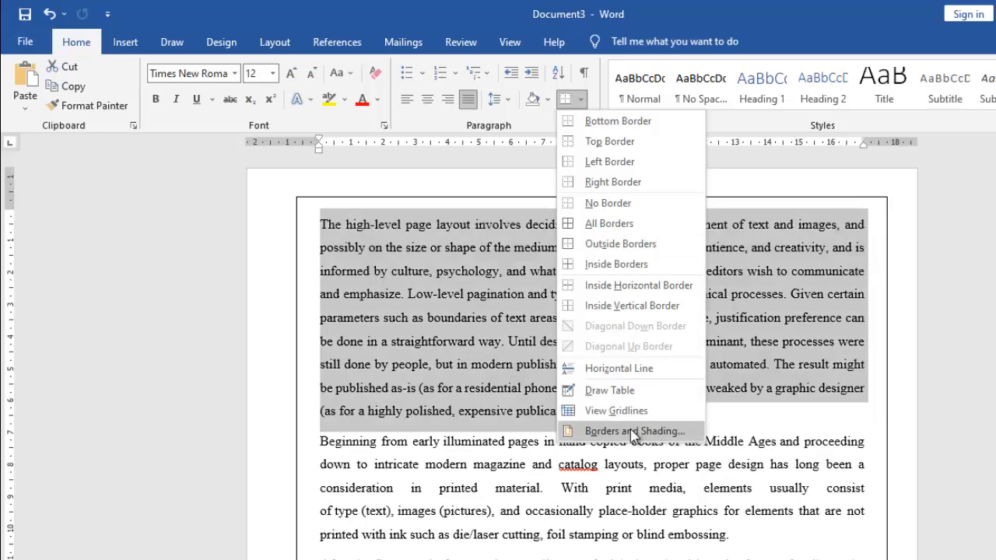
pyautogui.click(632, 432)
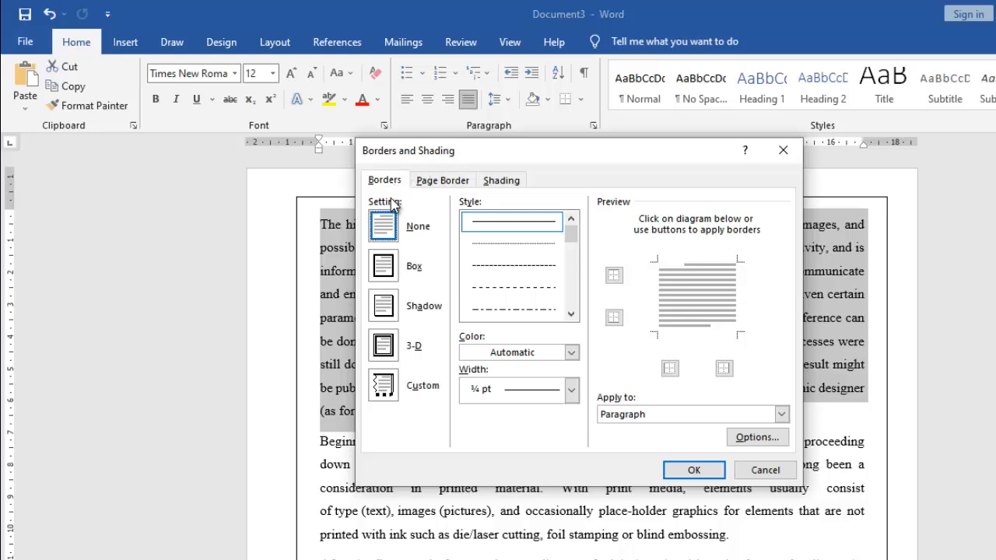
pyautogui.click(397, 267)
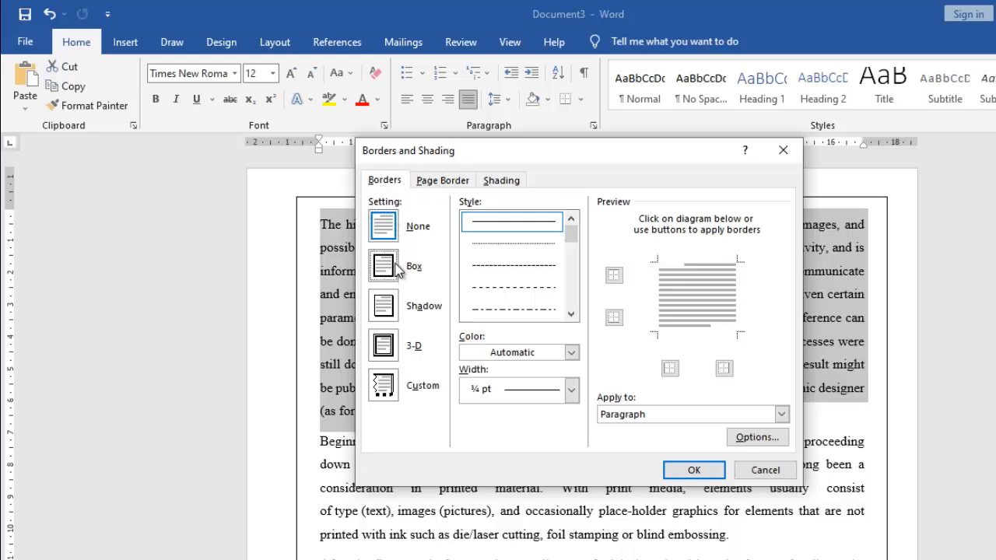
pyautogui.click(705, 473)
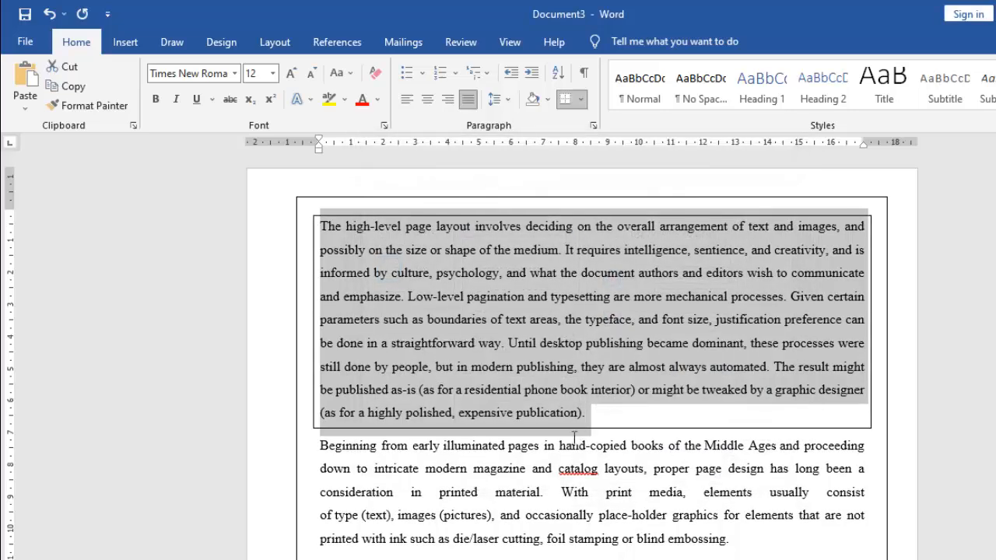
pyautogui.click(573, 438)
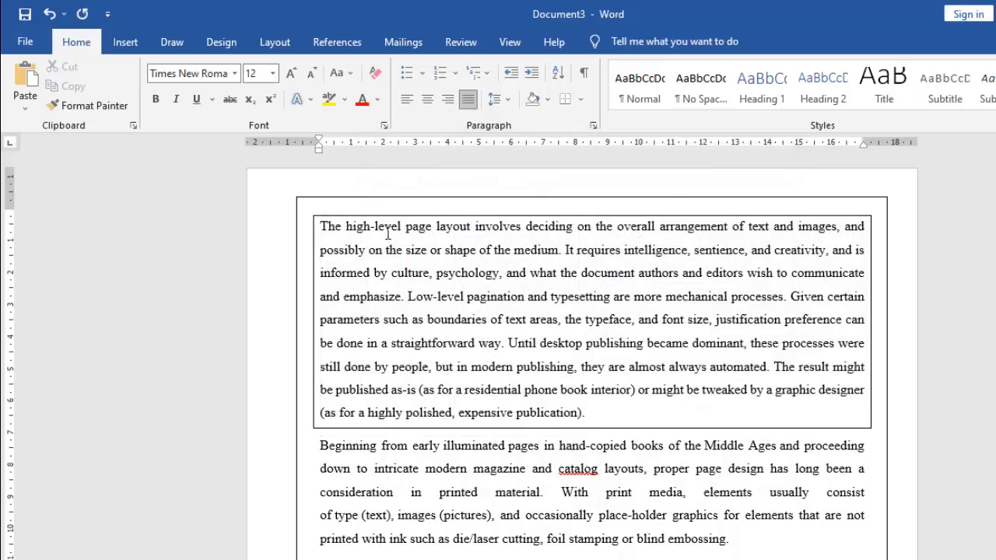
pyautogui.moveTo(320, 225); pyautogui.dragTo(600, 430)
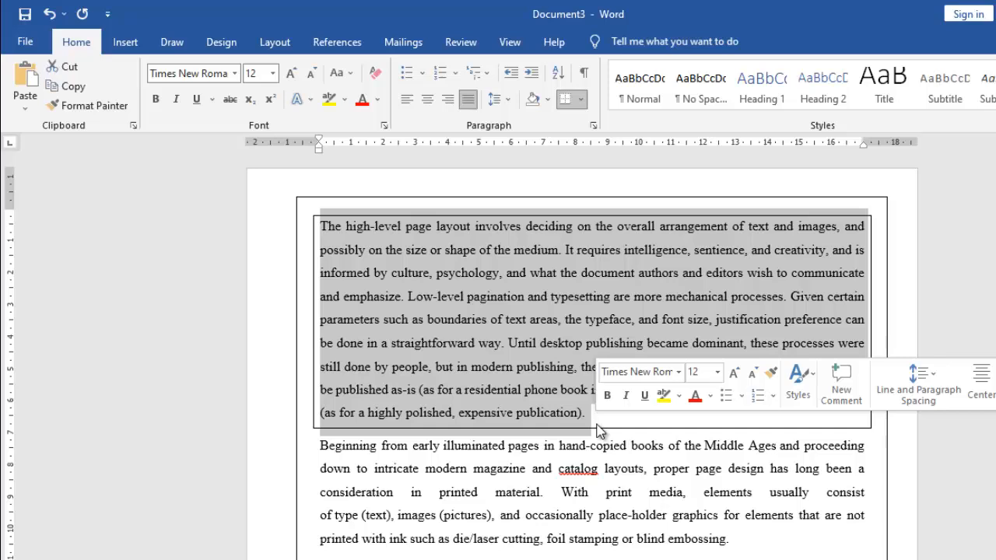
pyautogui.click(580, 502)
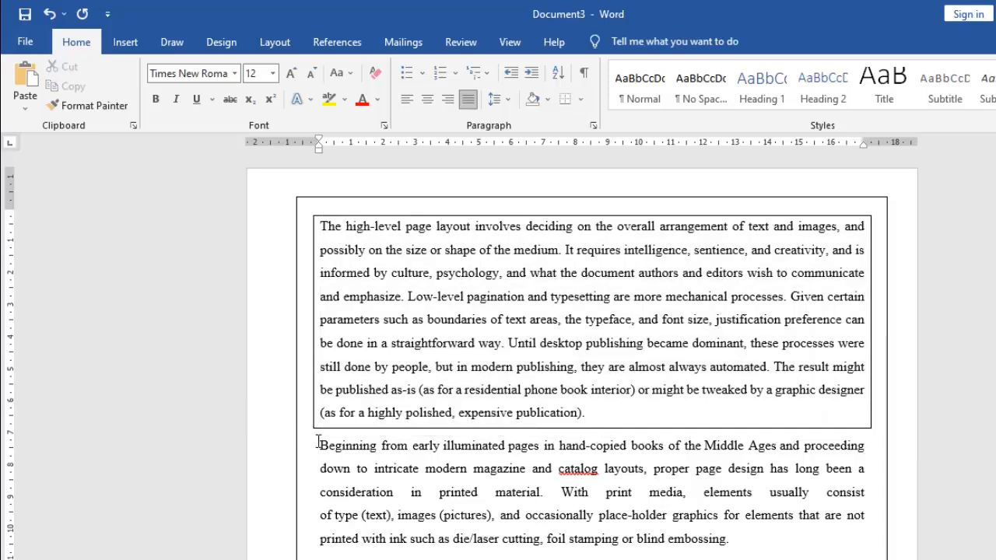
# - Set up a box border with a double-line style for the second paragraph, beginning "Beginning from early illuminated pages"
pyautogui.moveTo(321, 446); pyautogui.dragTo(736, 538)
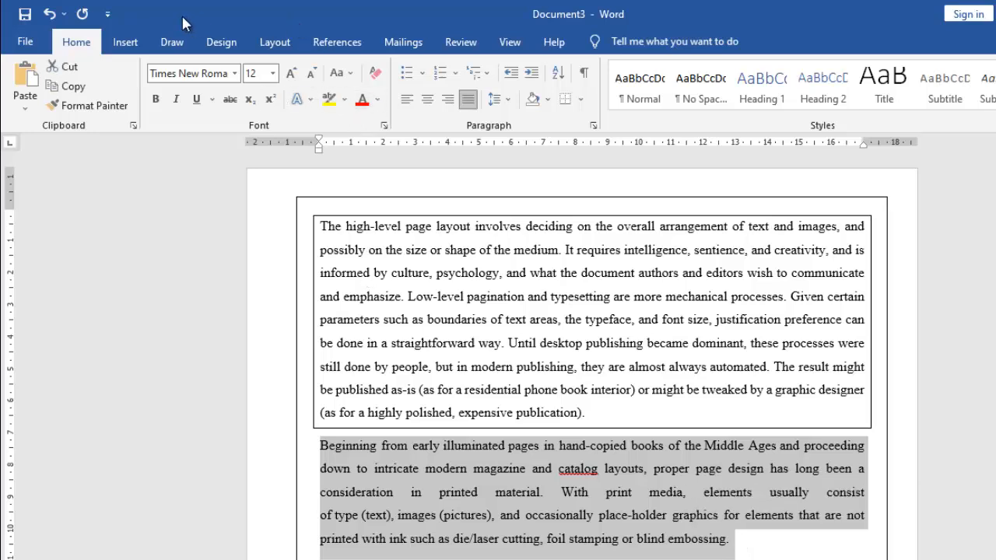
pyautogui.click(581, 98)
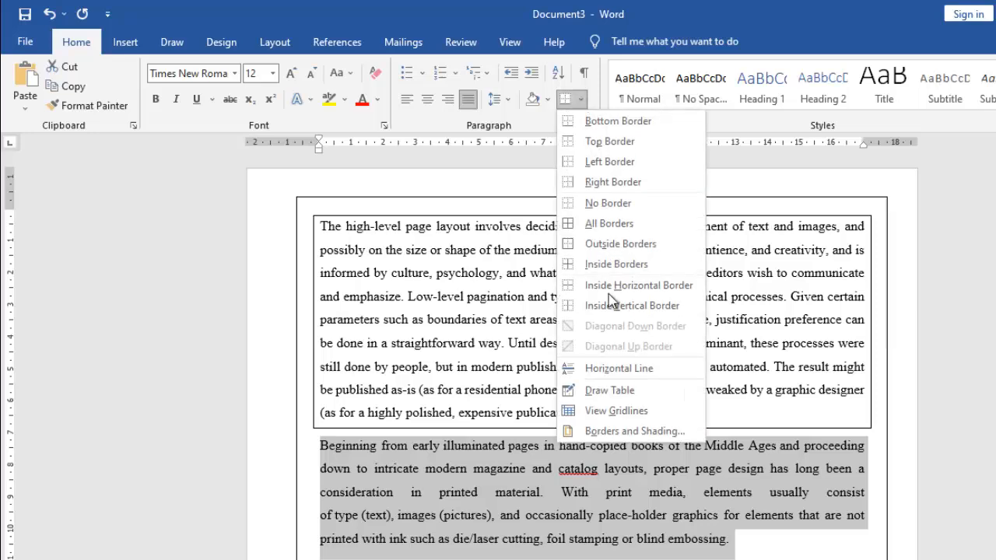
pyautogui.click(627, 433)
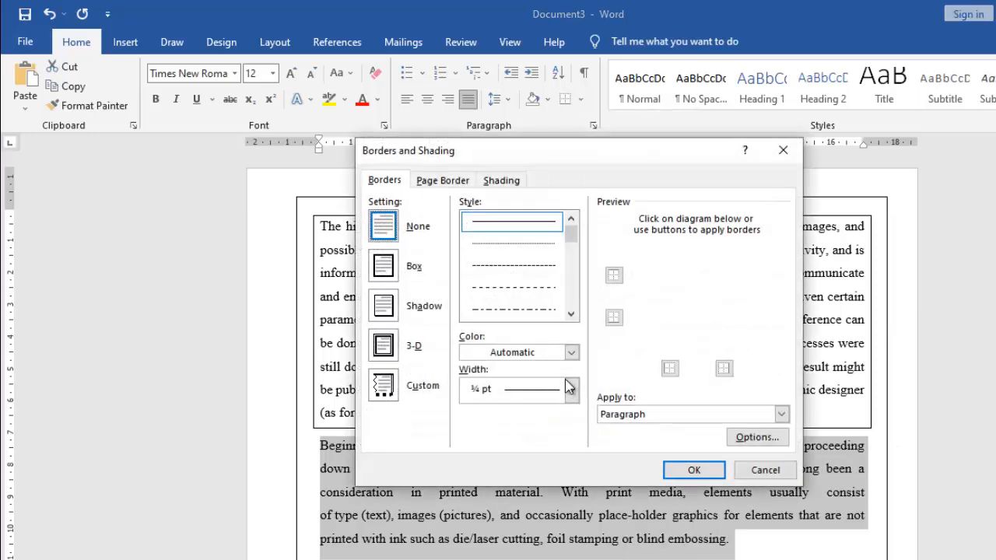
pyautogui.click(388, 183)
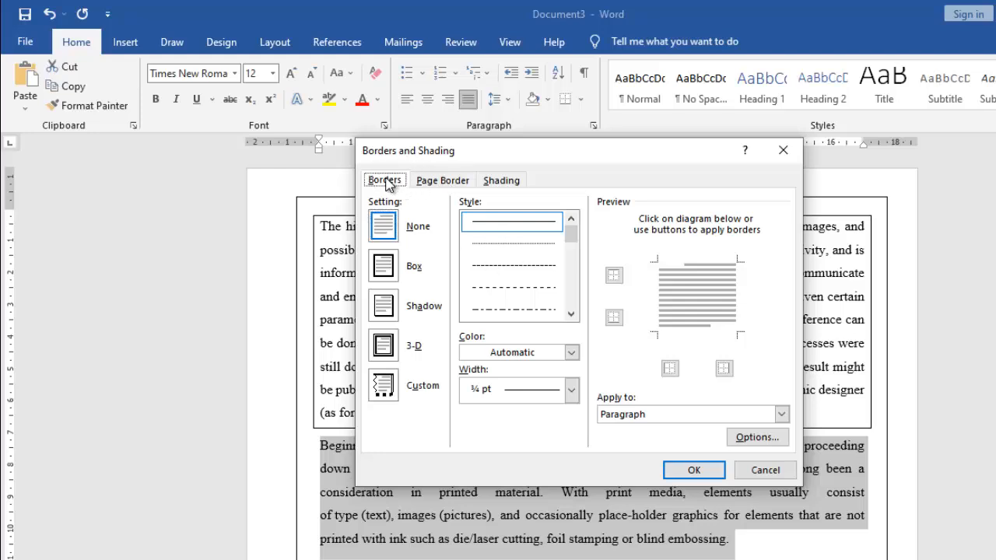
pyautogui.click(384, 274)
pyautogui.scroll(-1, 573, 243)
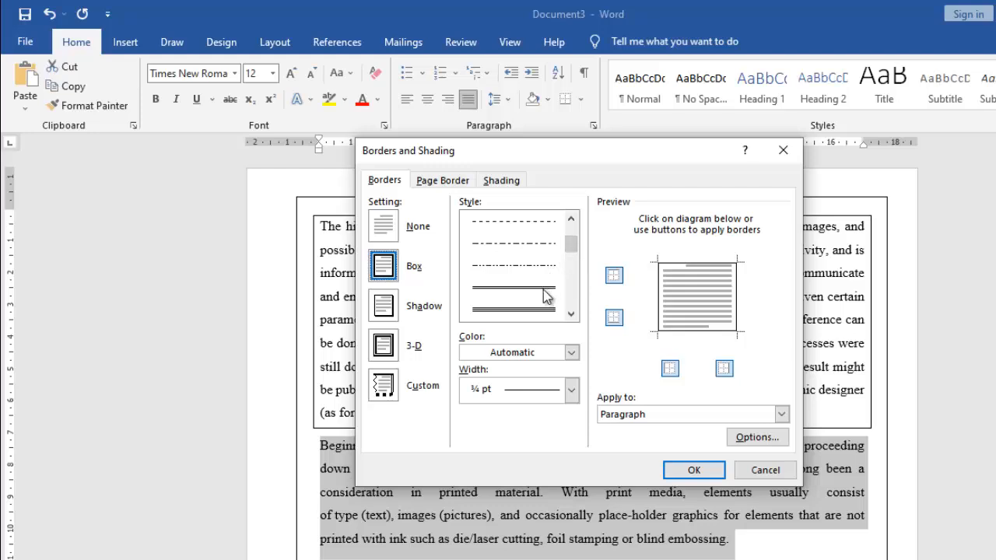
pyautogui.click(550, 290)
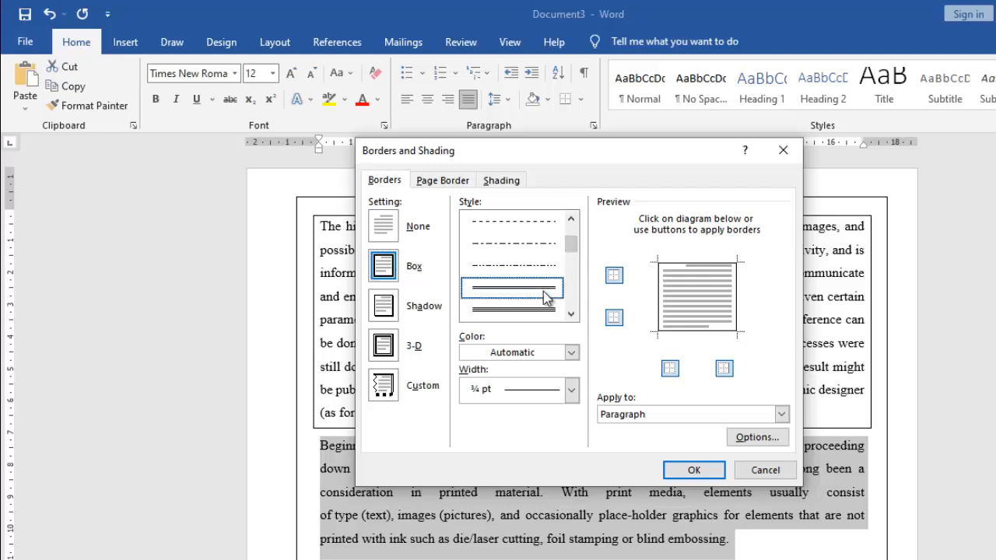
# - Color the second paragraph's double-line border light blue and keep it applied to Paragraph
pyautogui.click(571, 355)
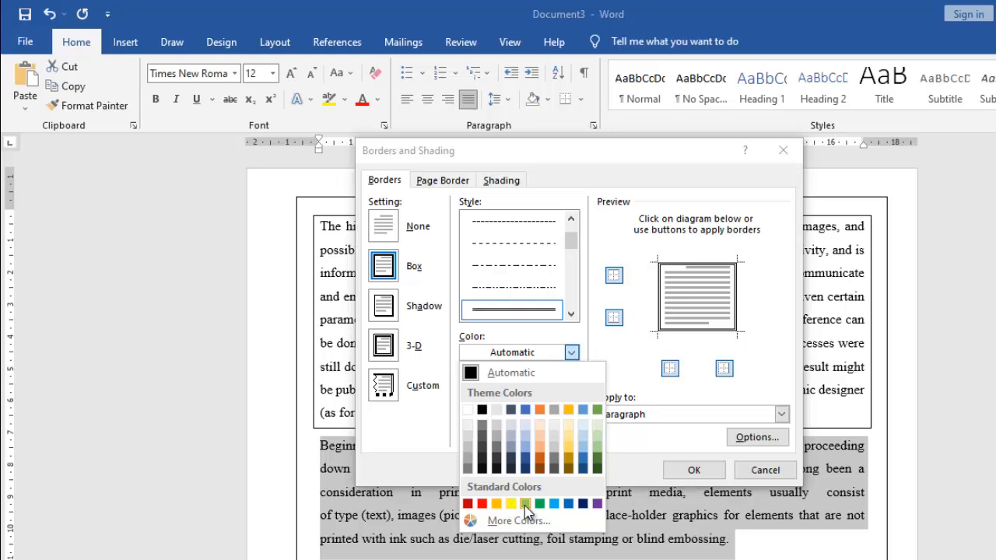
pyautogui.click(553, 502)
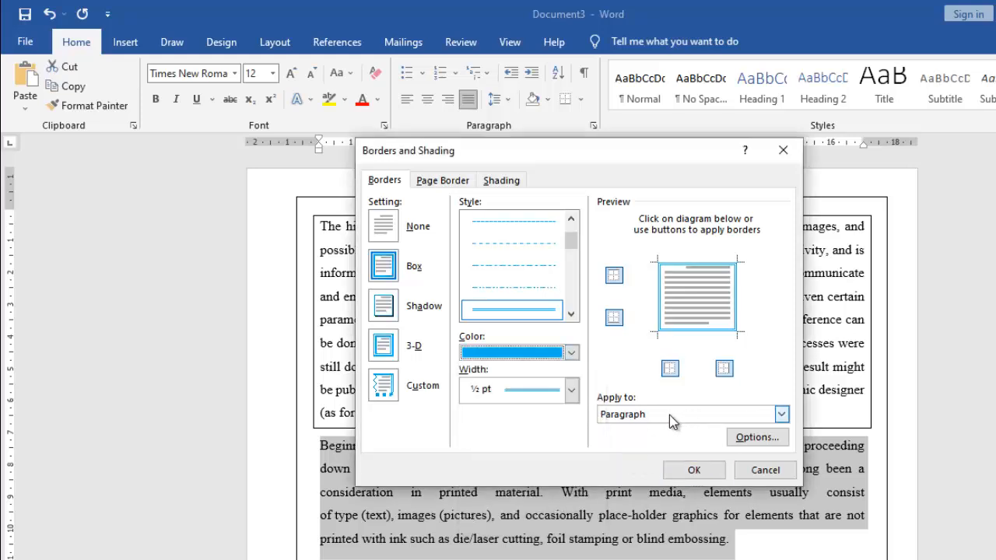
pyautogui.click(781, 414)
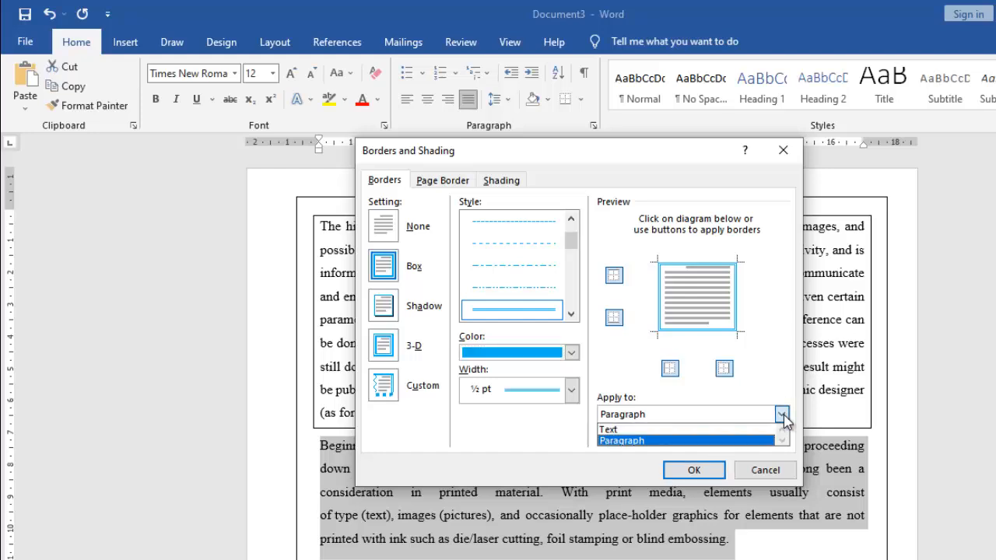
pyautogui.click(556, 442)
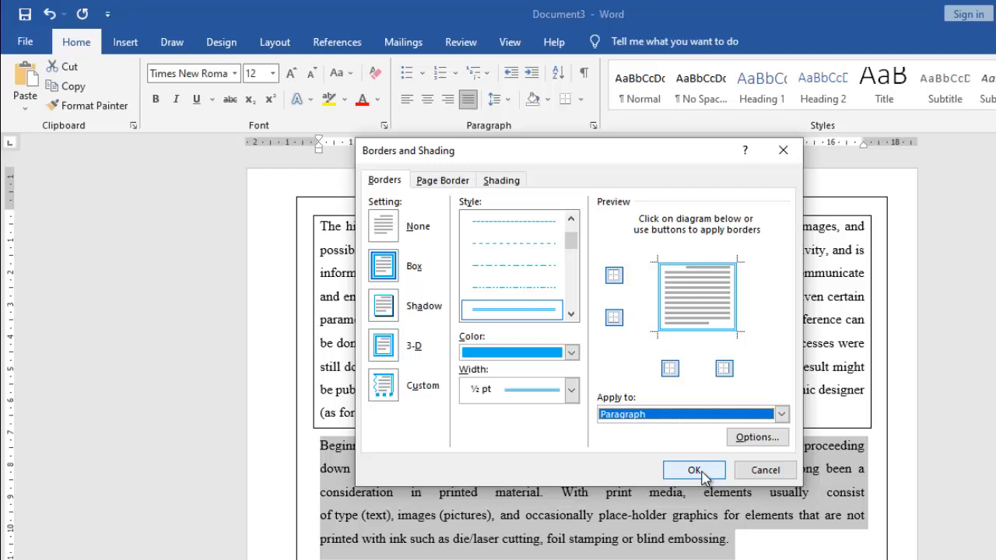
# - Fill the second paragraph with a very light blue theme-color shading and apply it together with the border
pyautogui.click(506, 182)
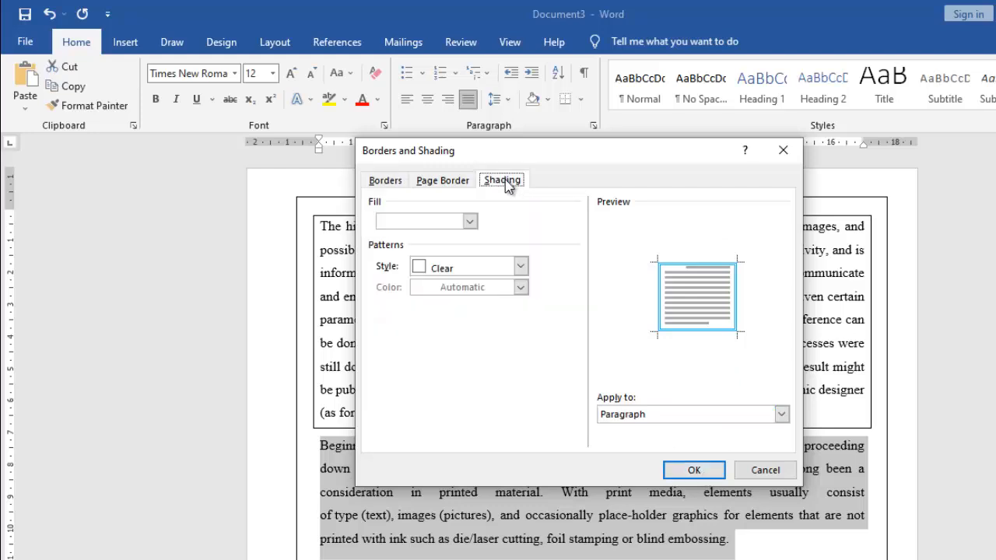
pyautogui.click(471, 222)
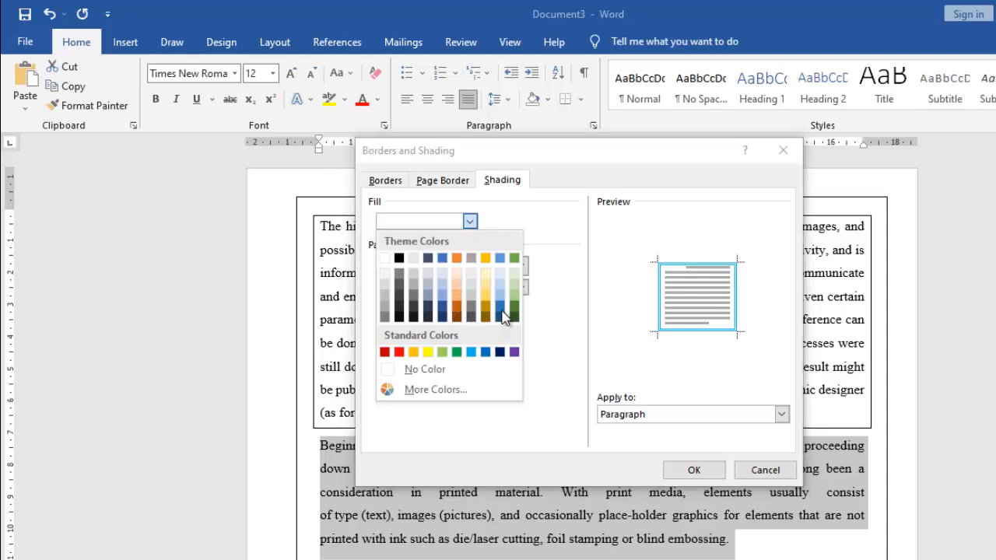
pyautogui.click(502, 279)
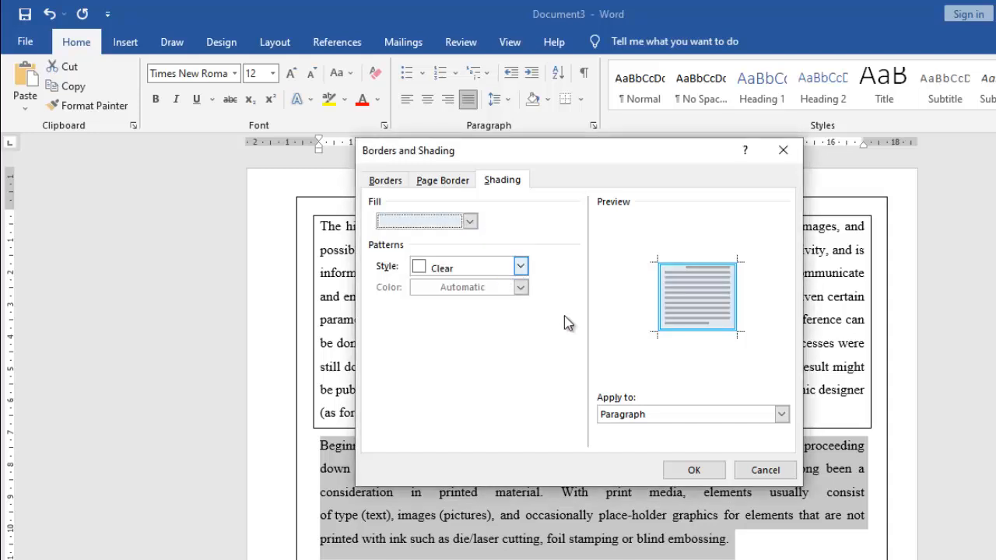
pyautogui.click(693, 469)
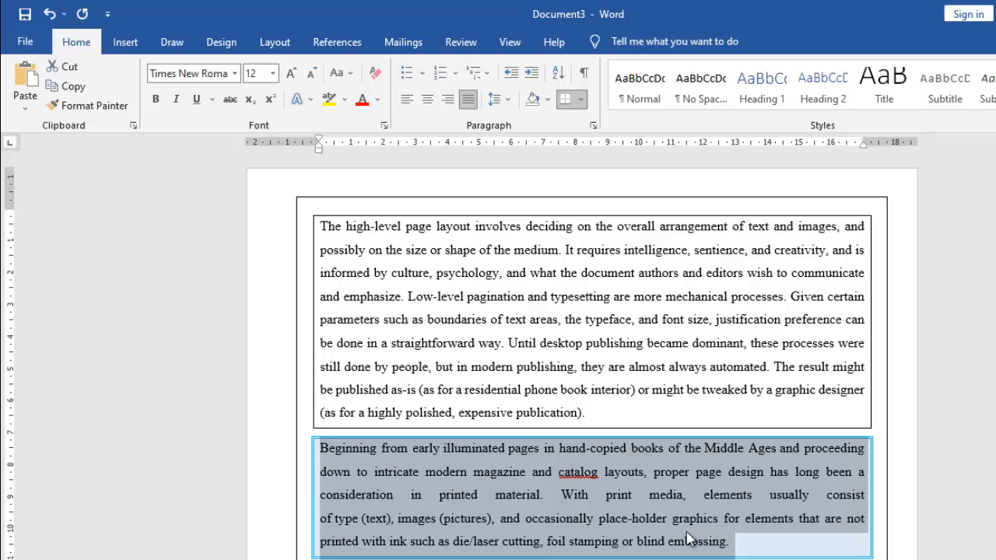
pyautogui.click(687, 540)
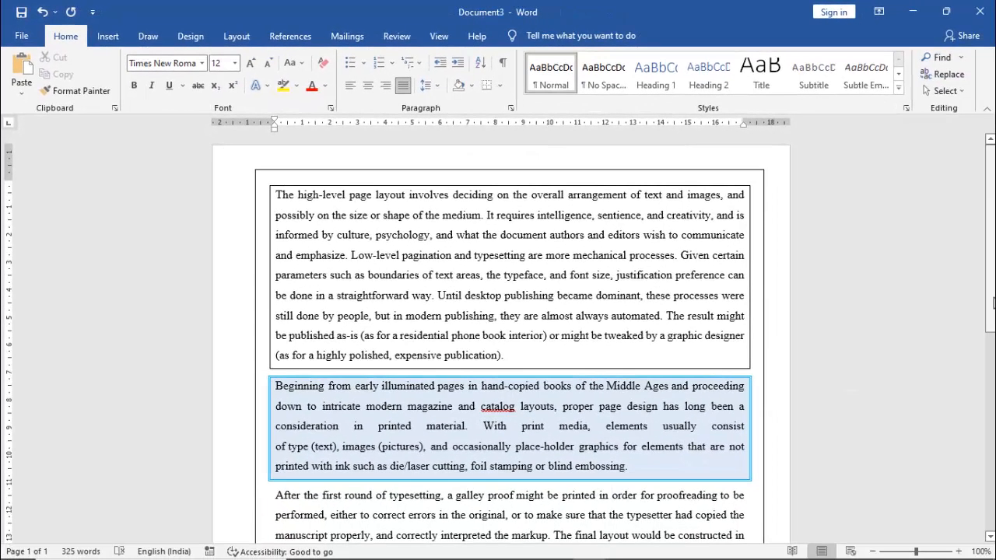
pyautogui.moveTo(993, 297); pyautogui.dragTo(991, 274)
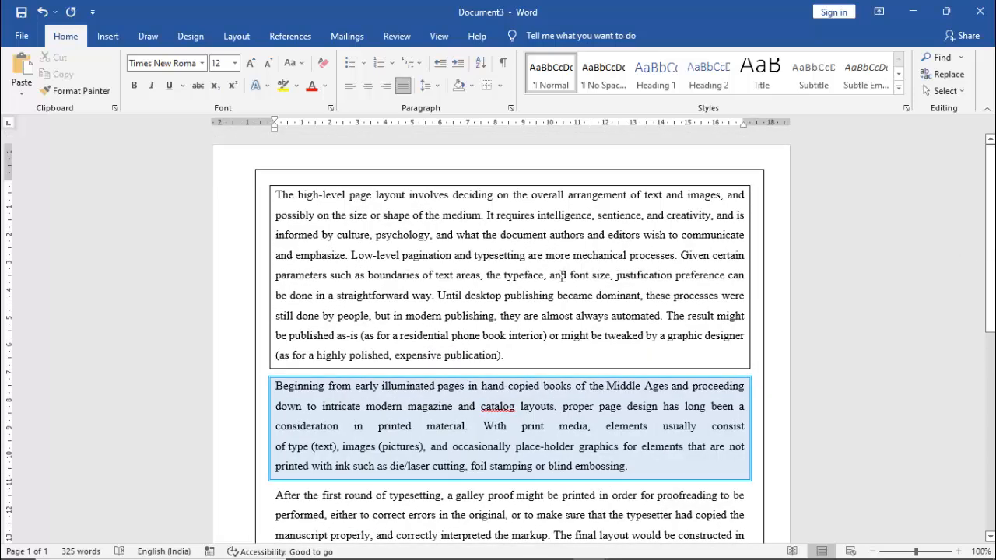